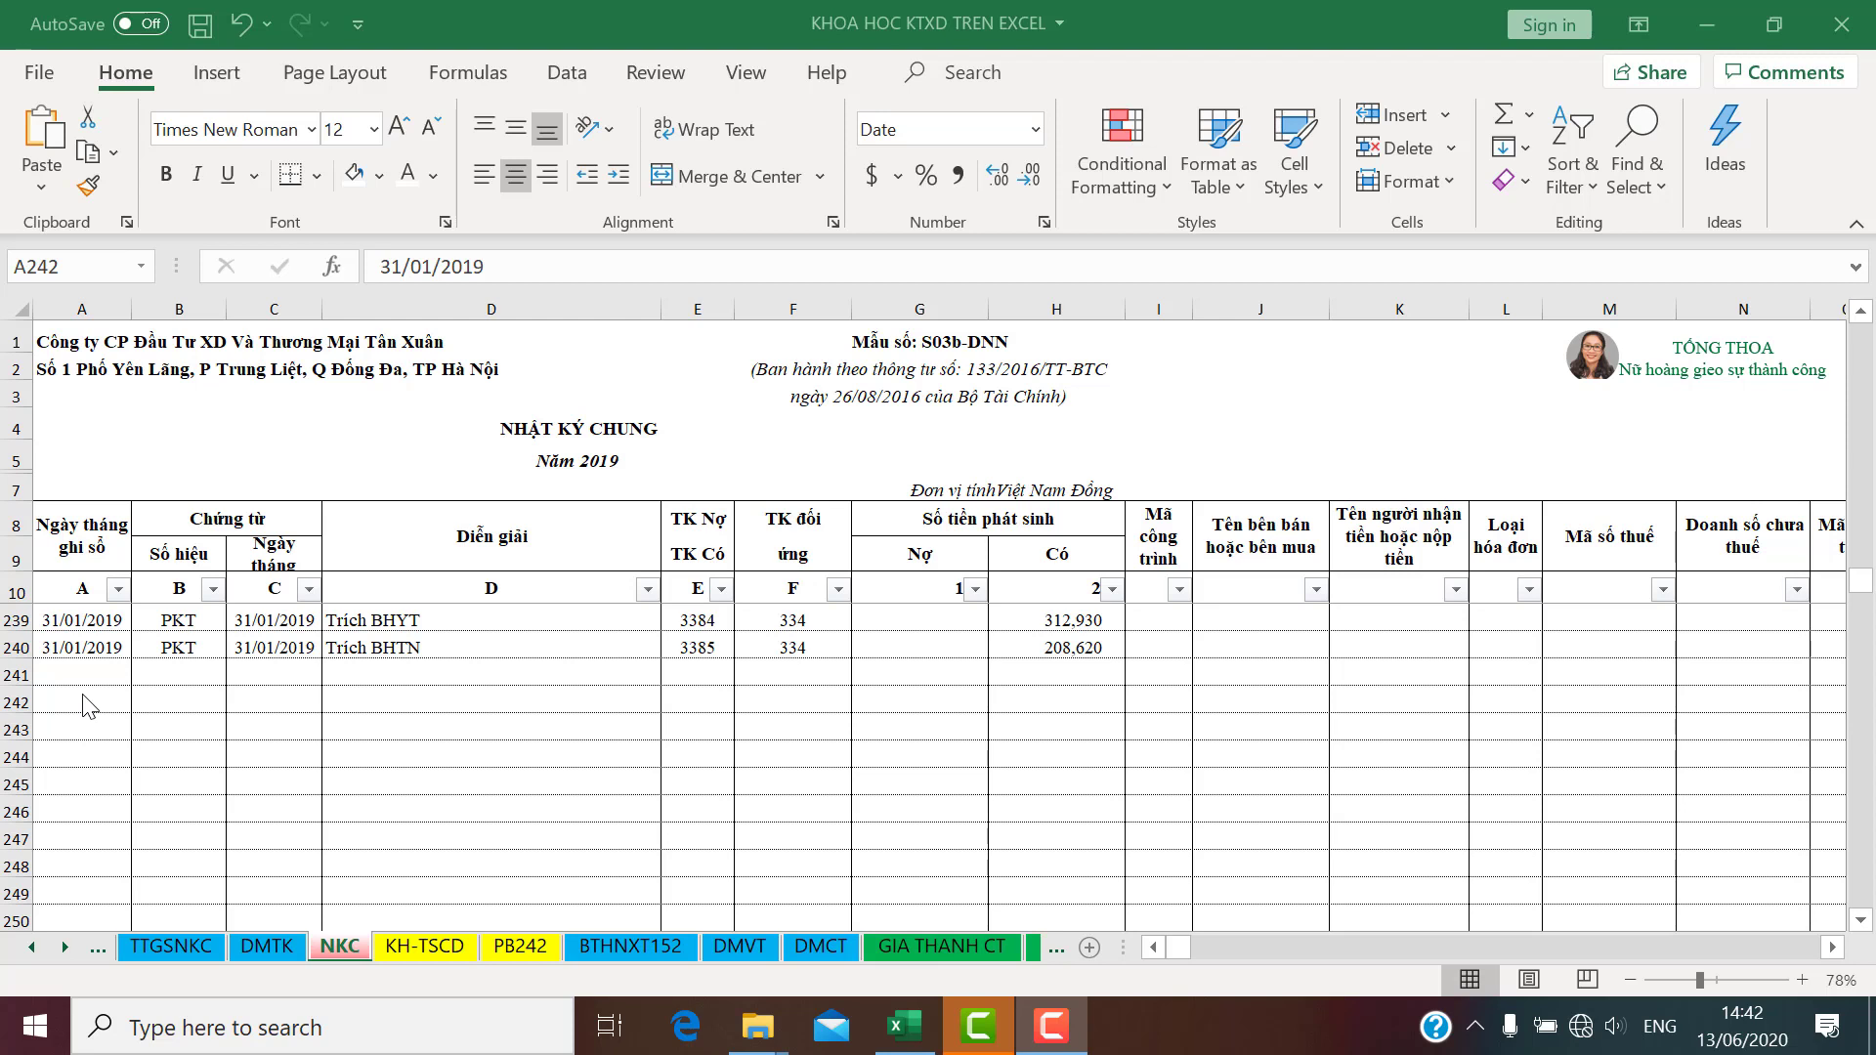
Step: Color the date 31/01/2019, voucher PC0023 and document date in A242:C242 black
click(82, 694)
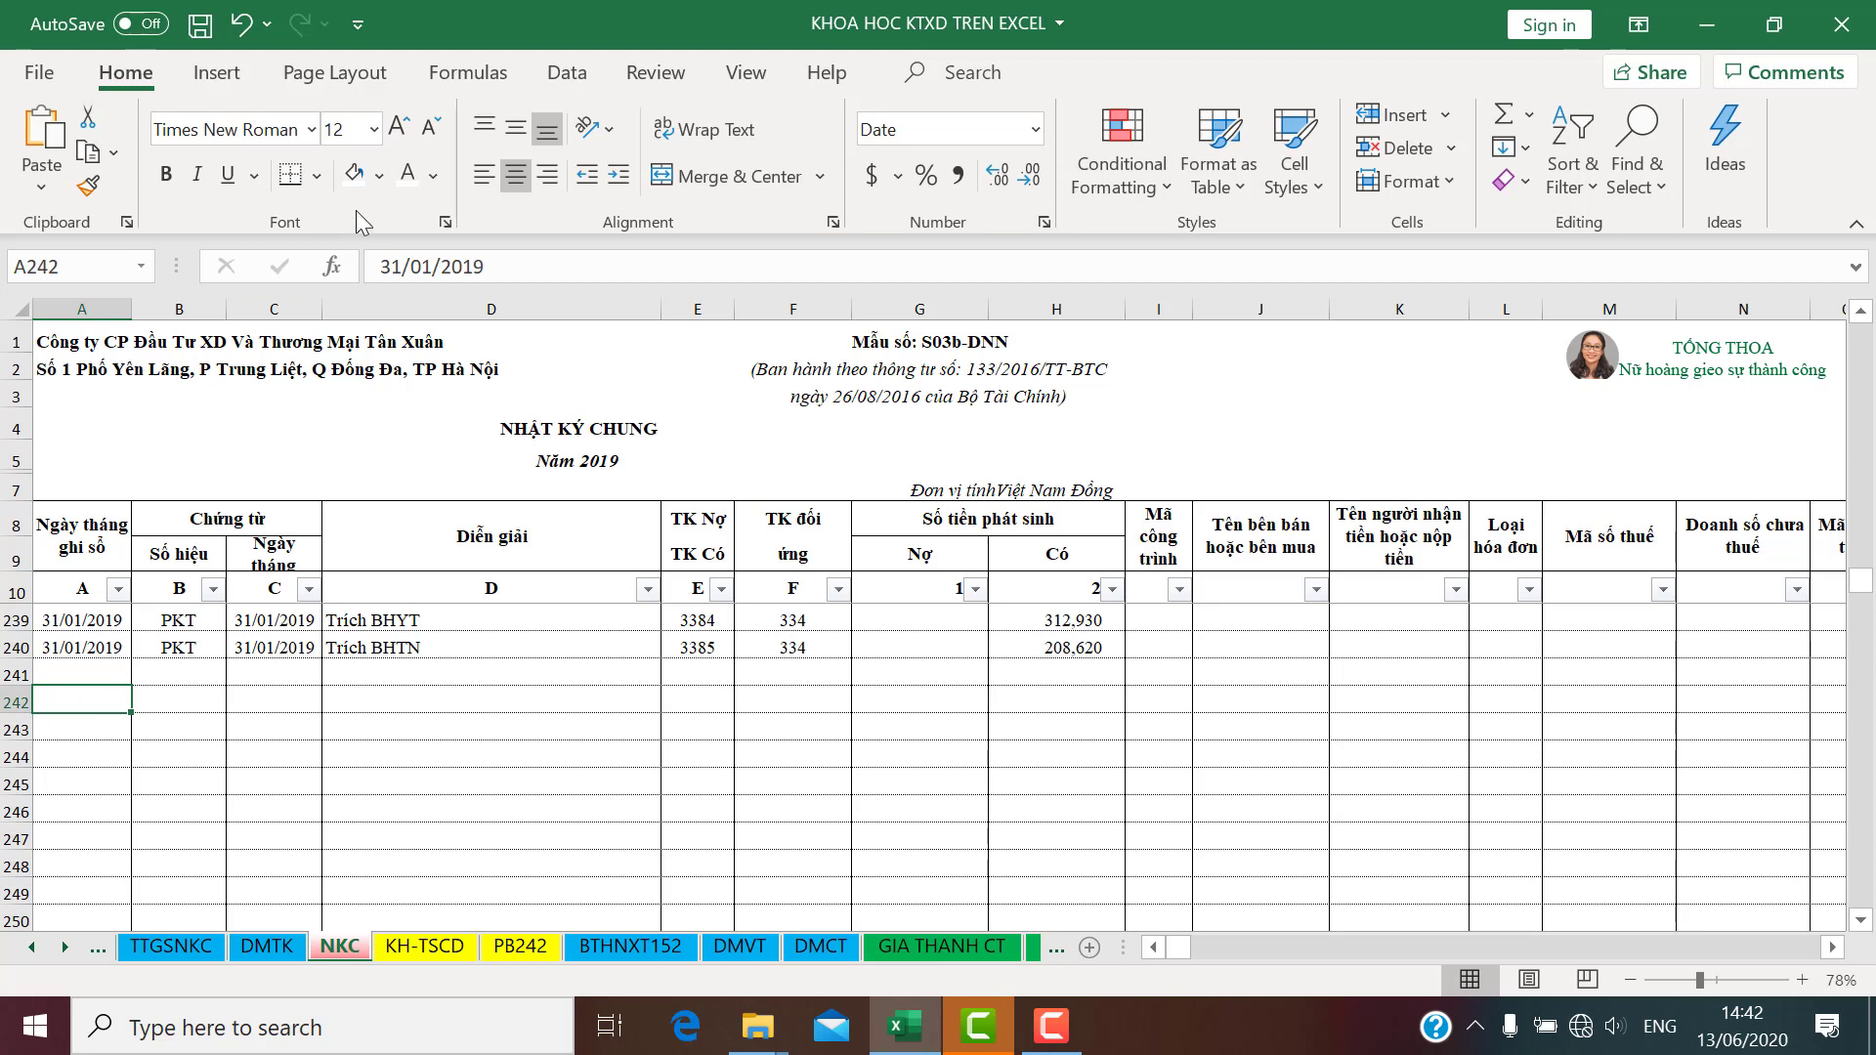
click(435, 175)
click(428, 214)
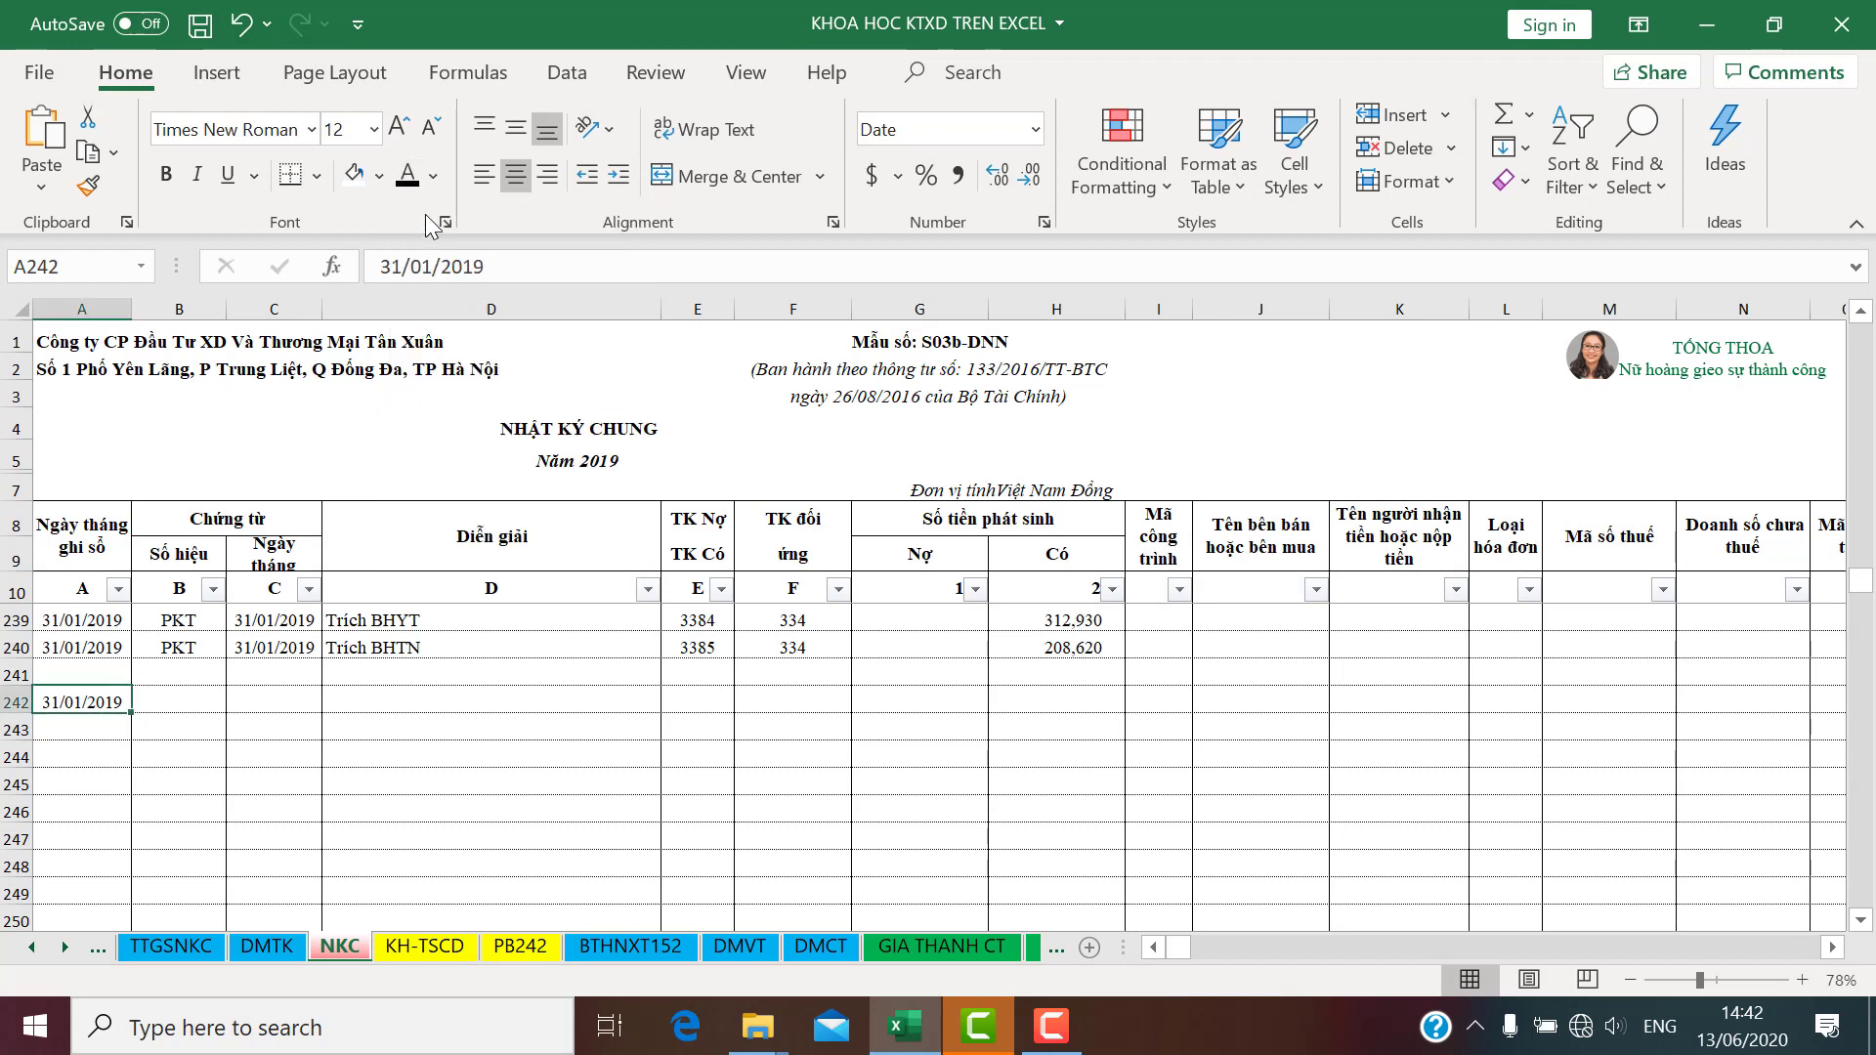
key(Tab)
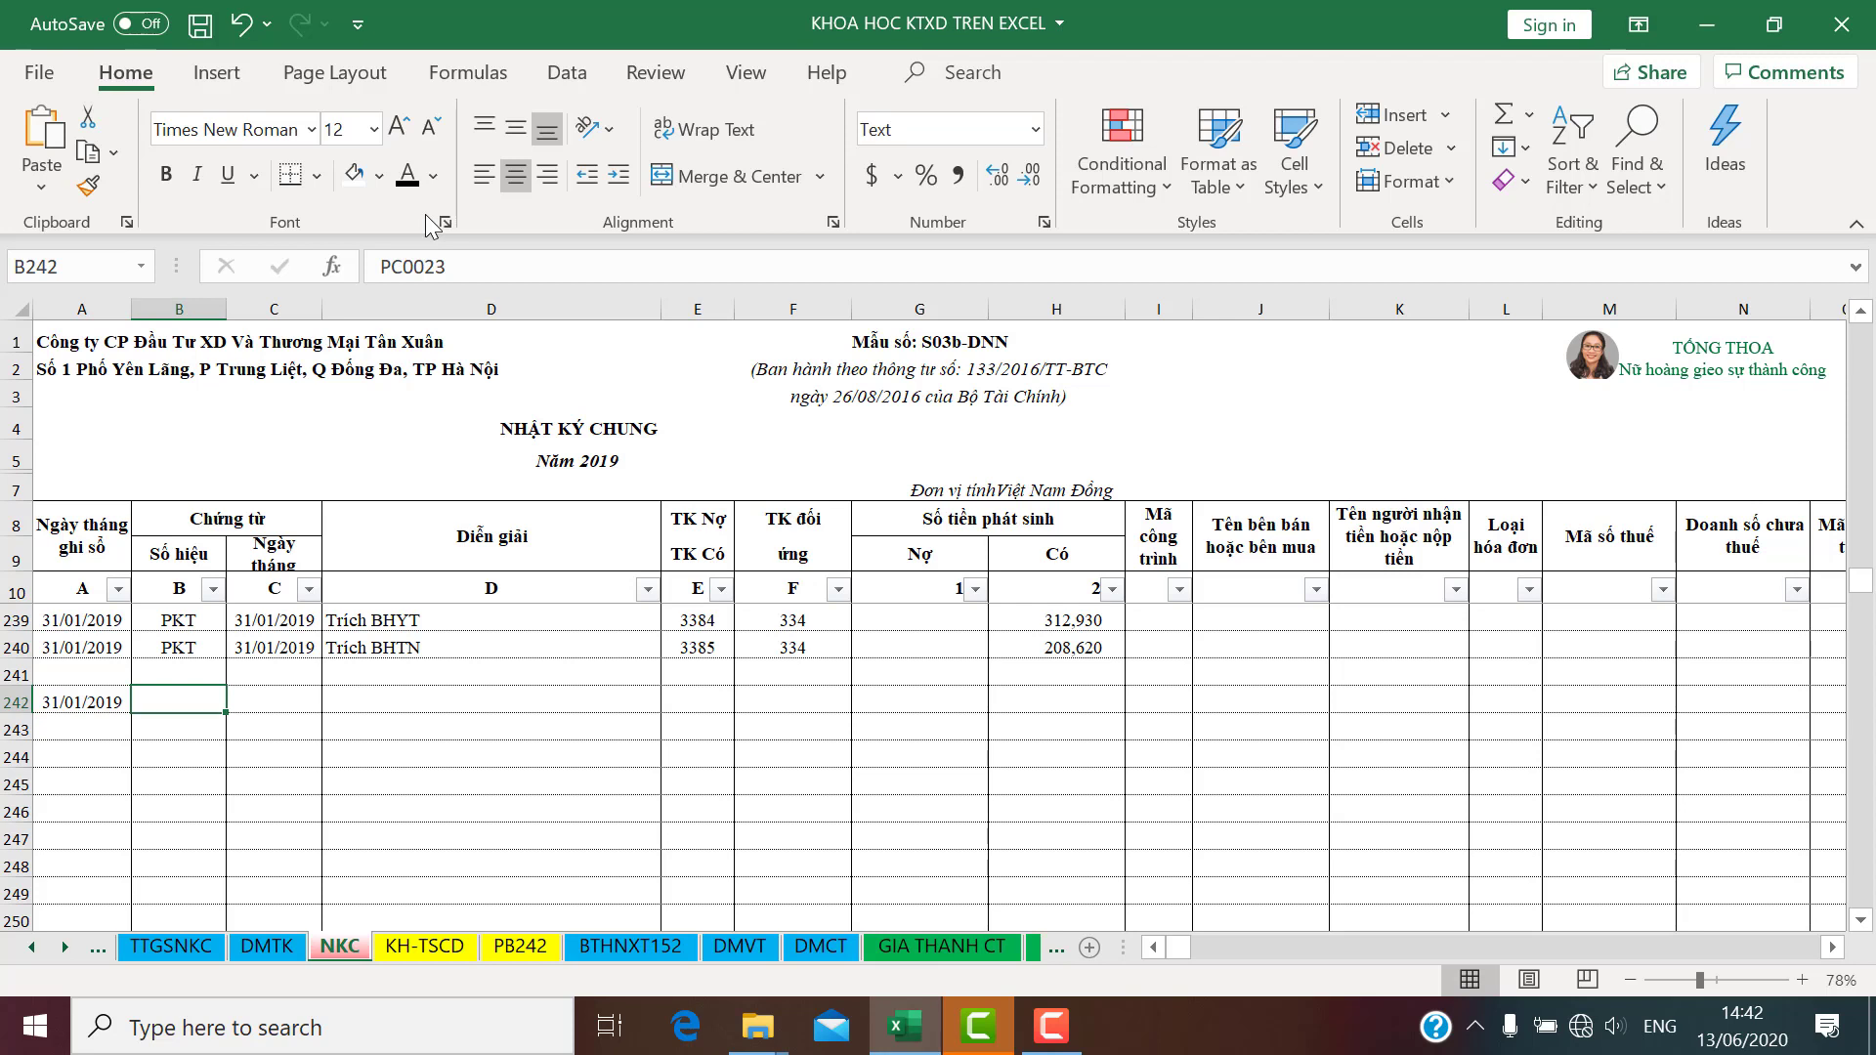
click(409, 178)
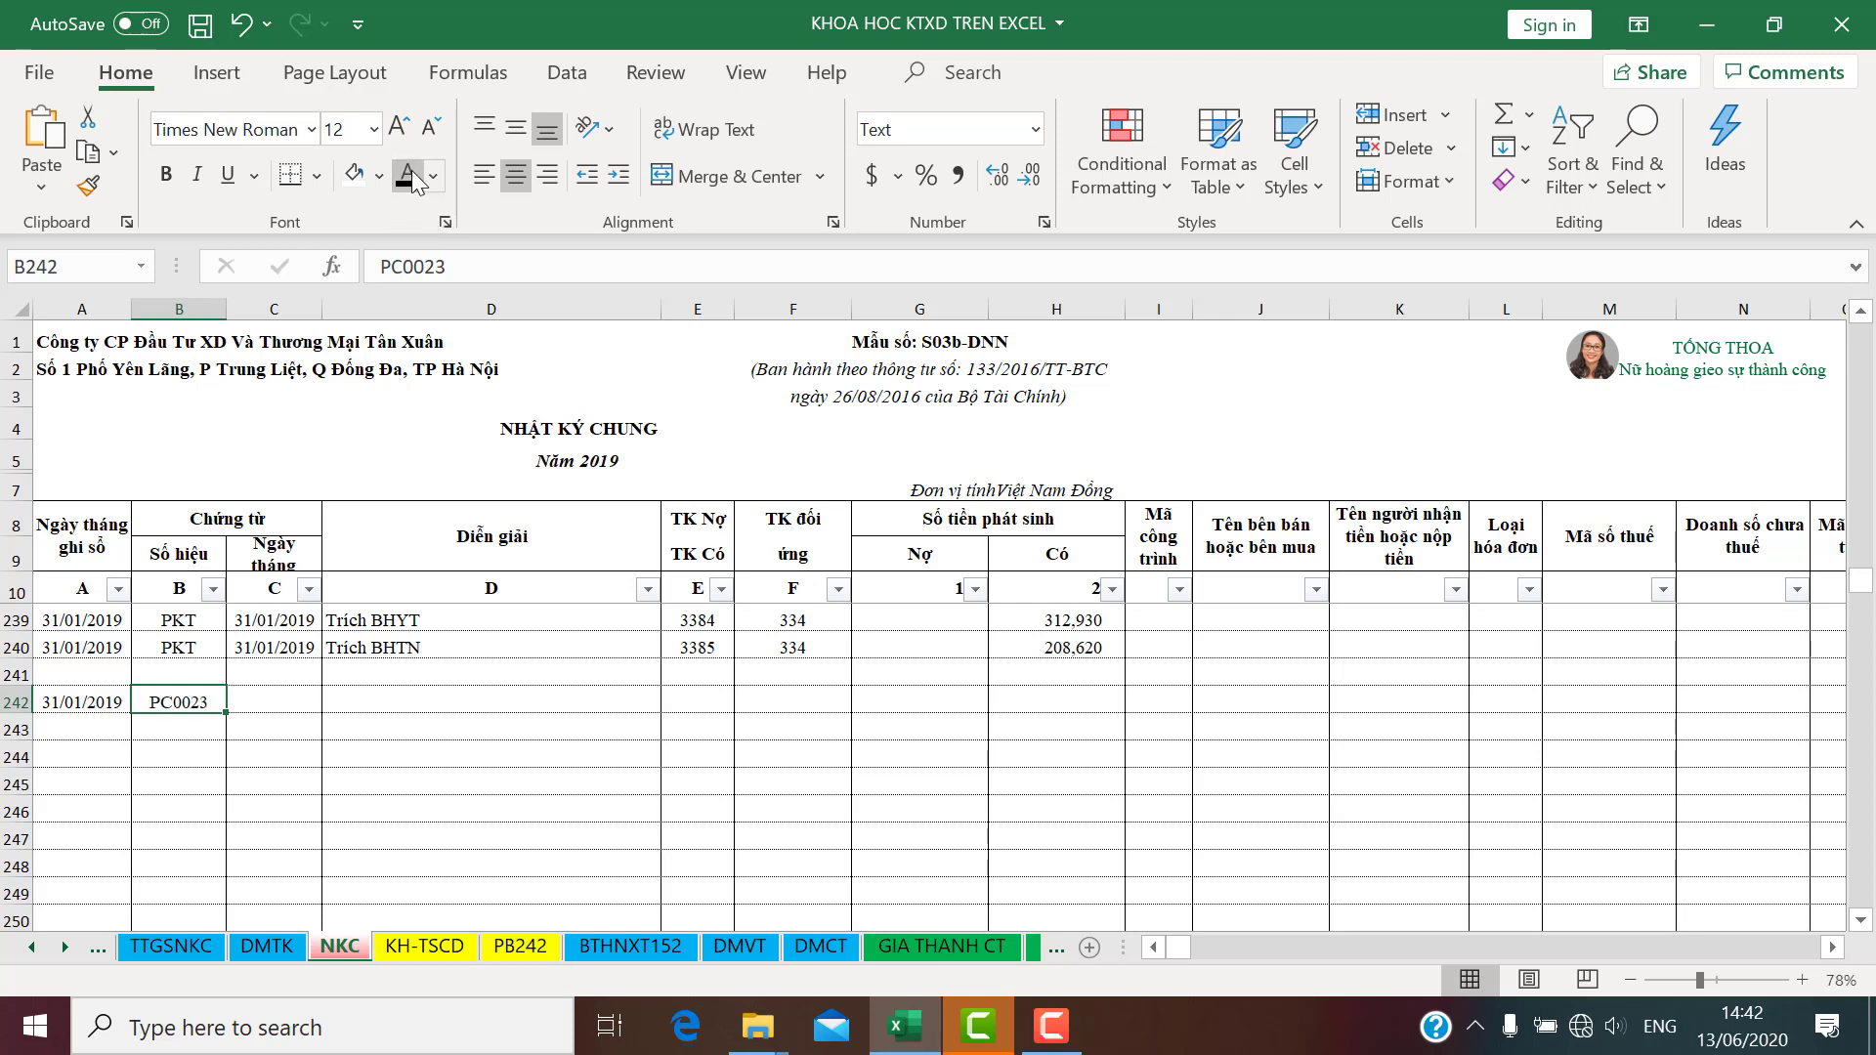
key(Right)
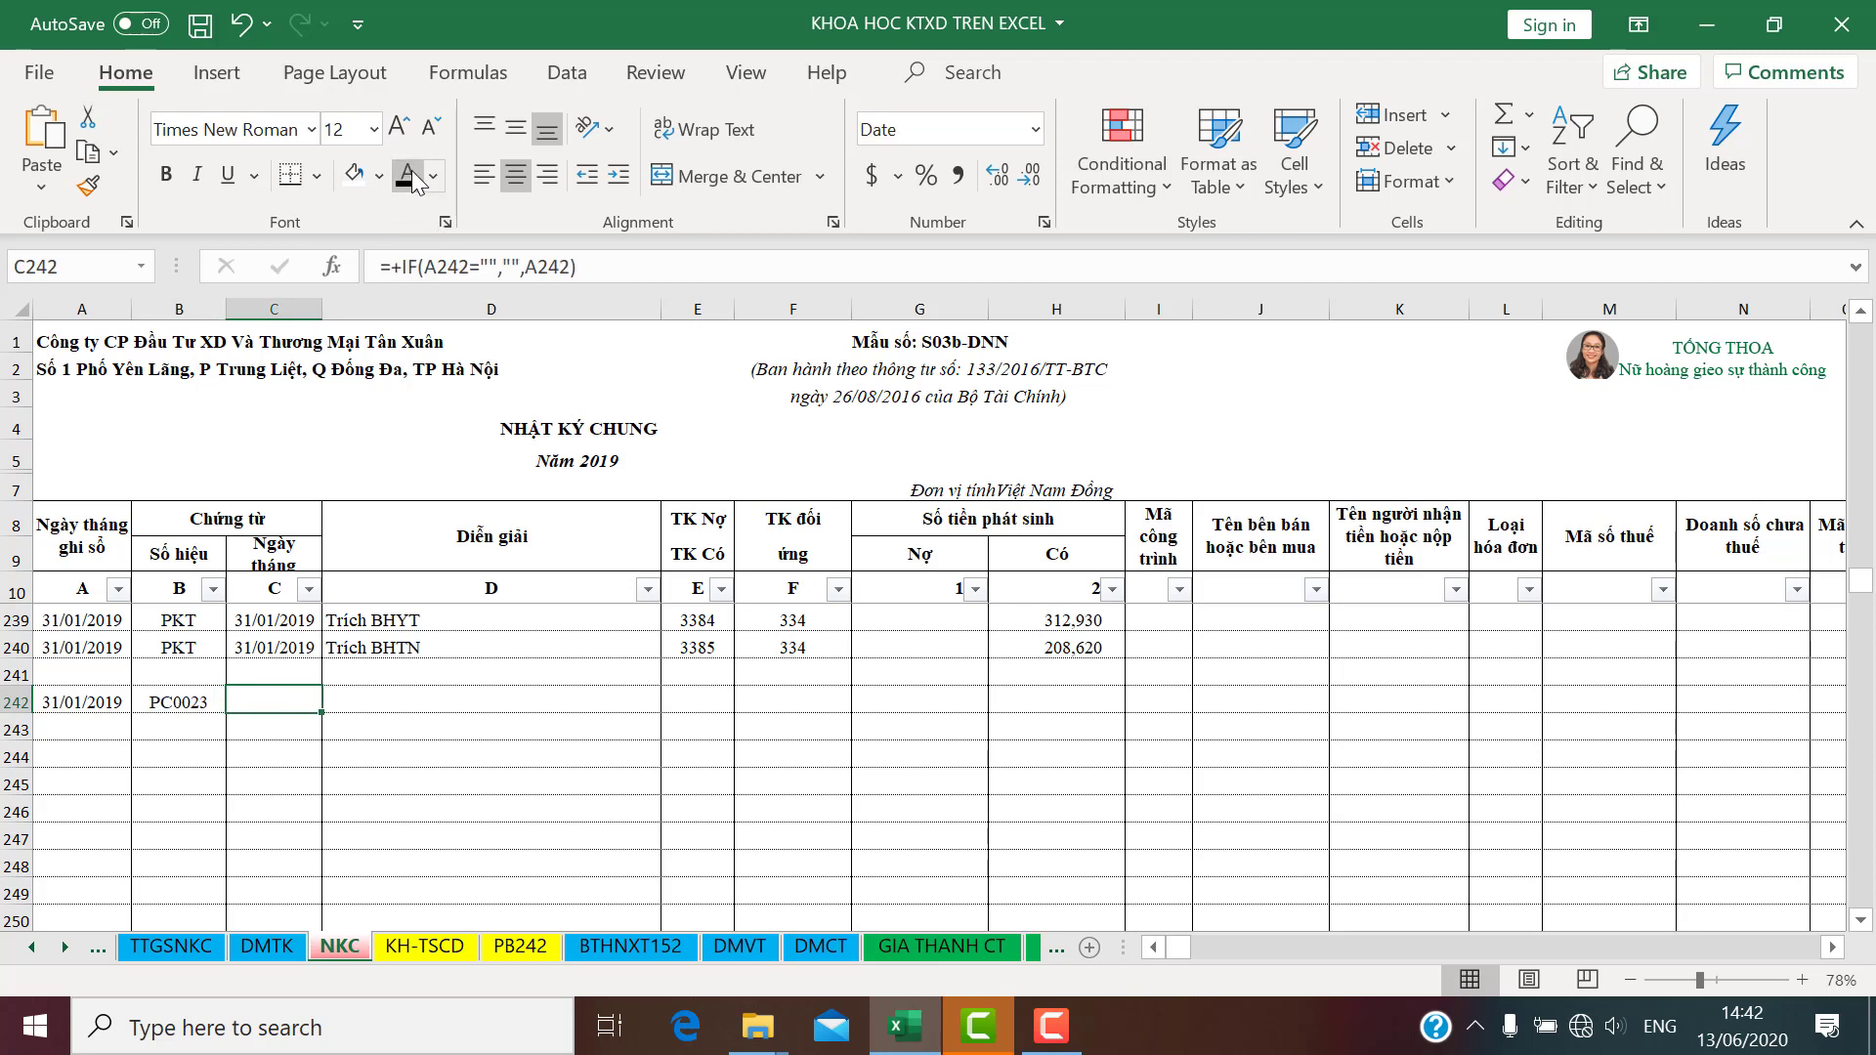
click(413, 181)
key(Right)
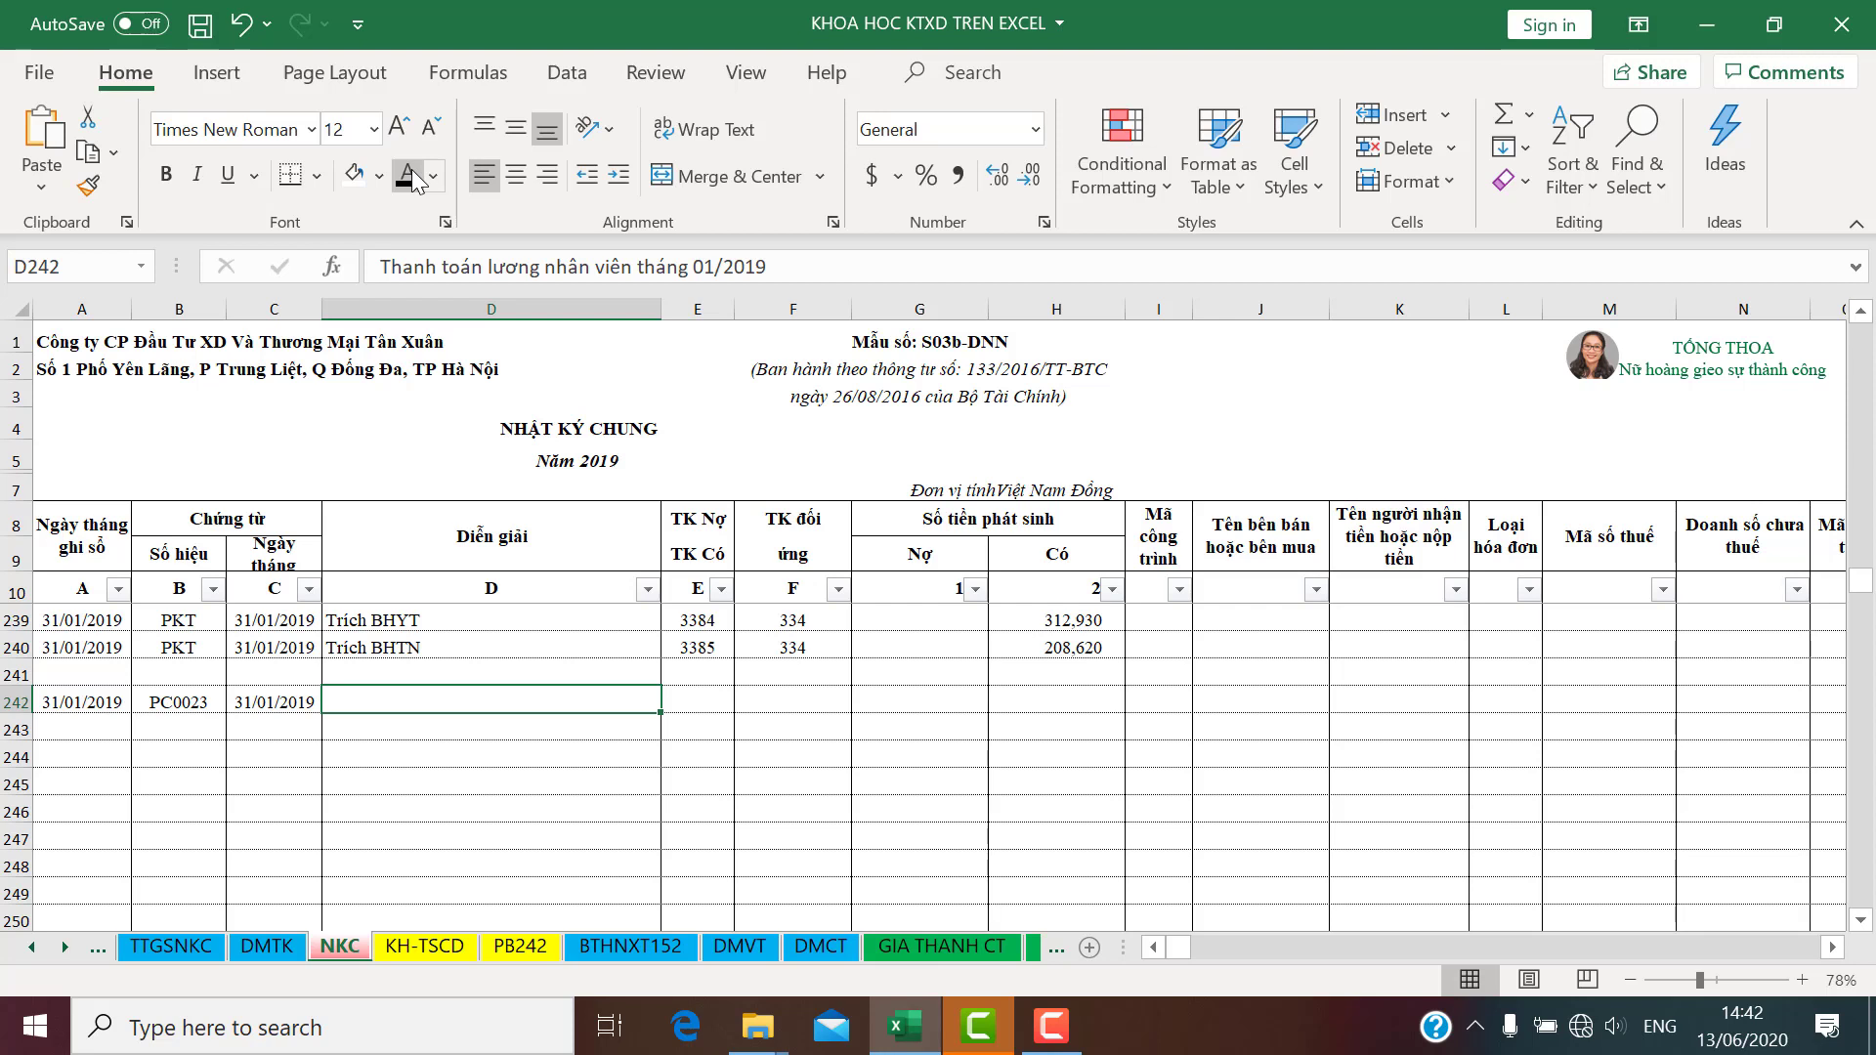
Step: Insert 'văn phòng' before 'tháng' in the D242 description and color it black
click(638, 266)
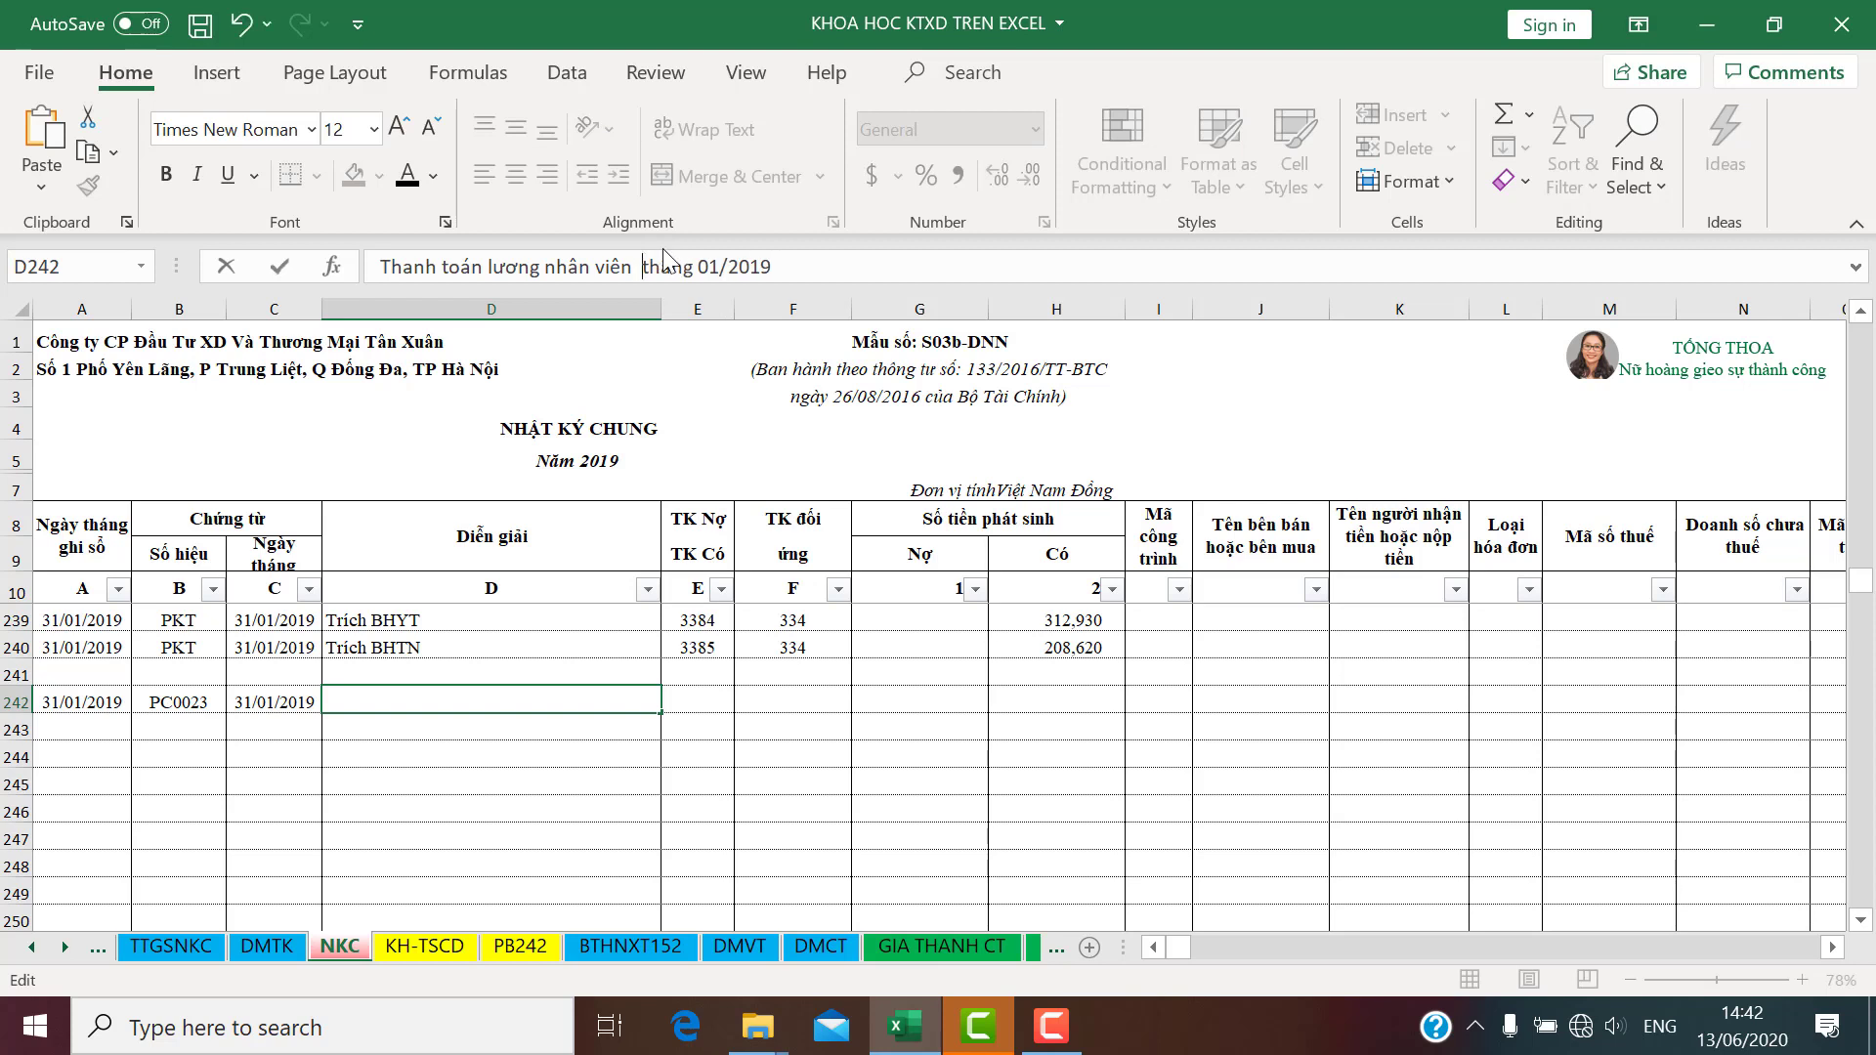
text(văn phoòn)
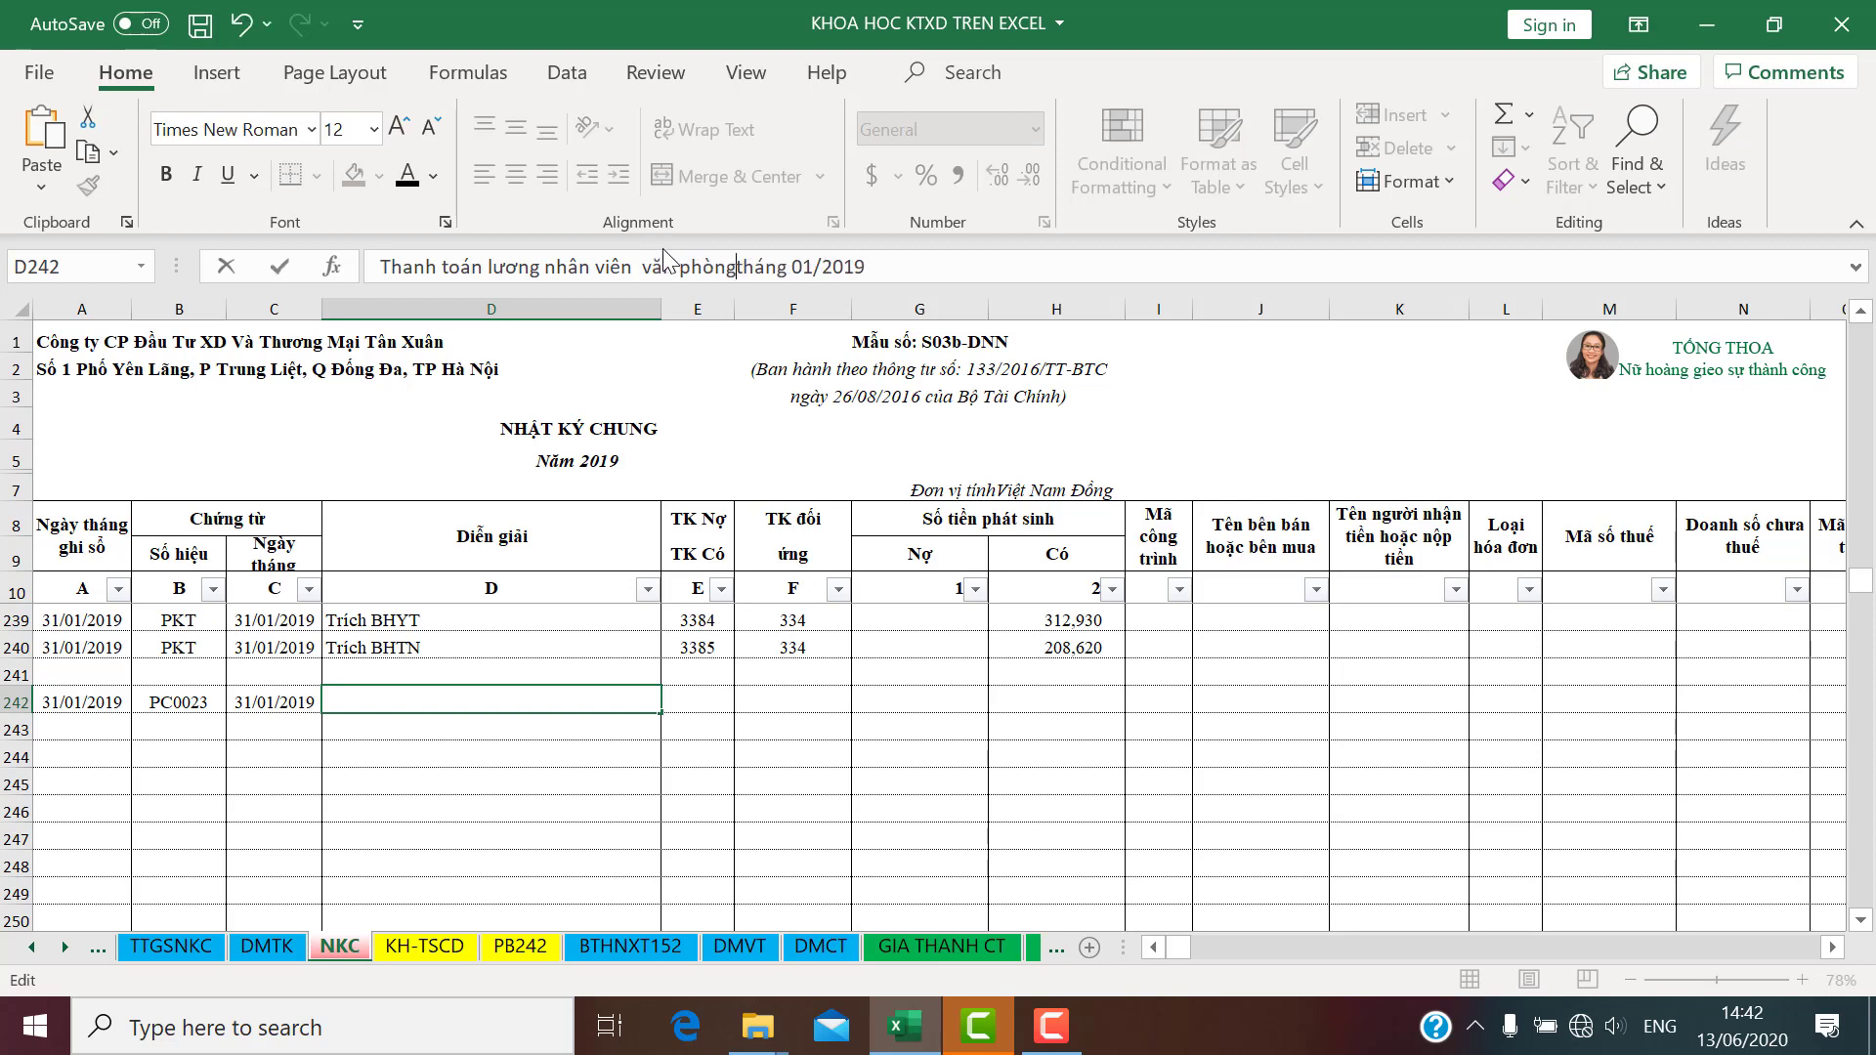
text(g)
key(Return)
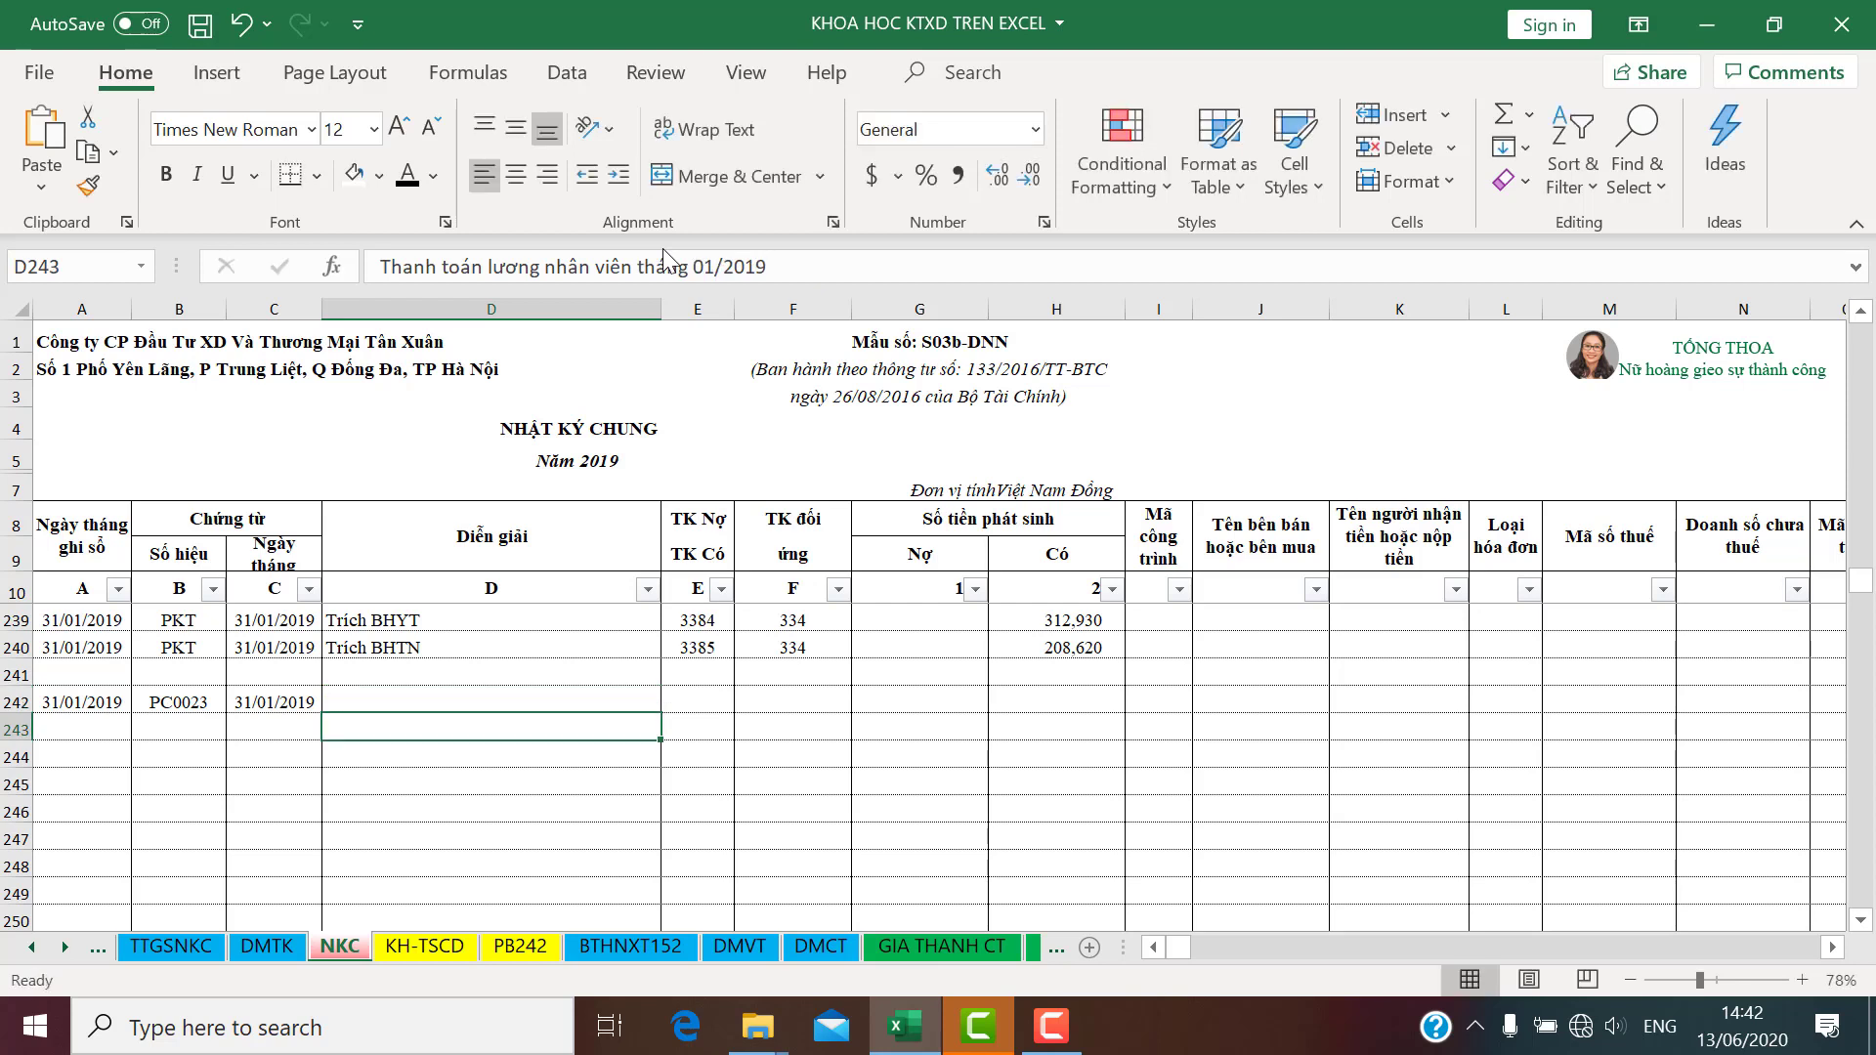
click(561, 697)
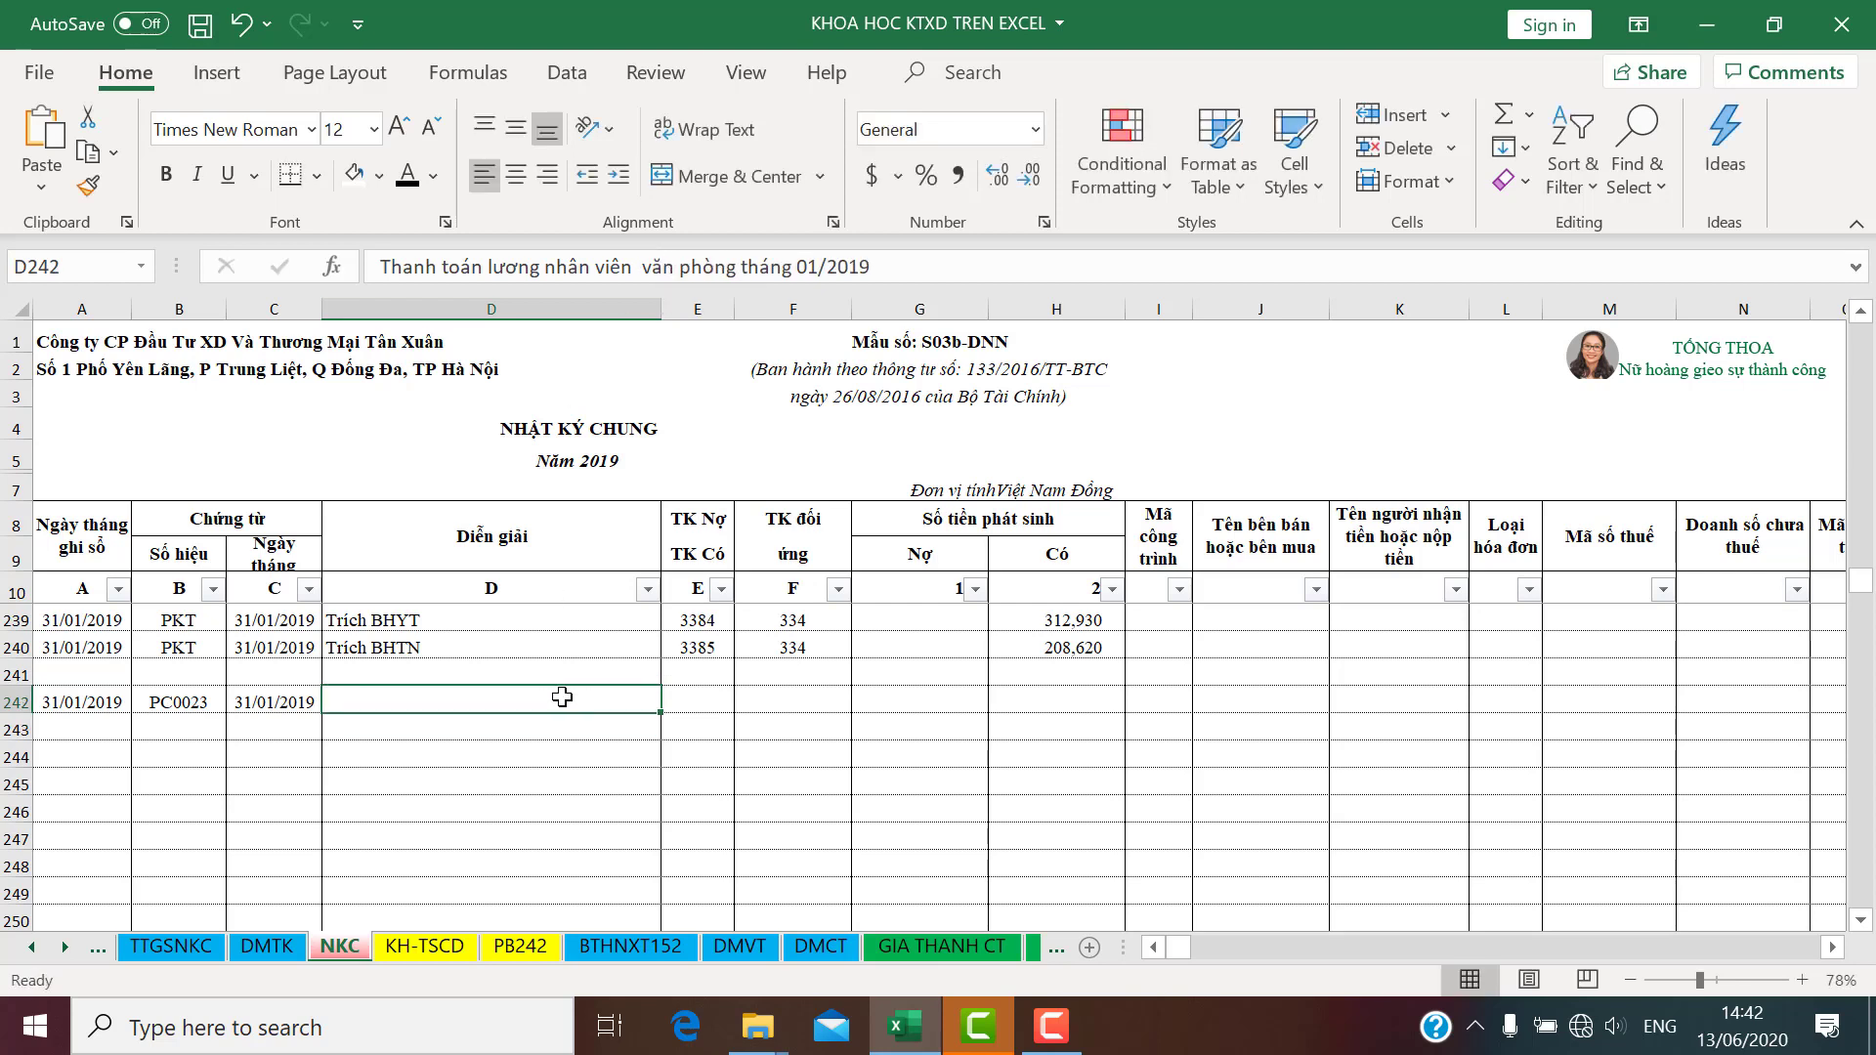
click(407, 186)
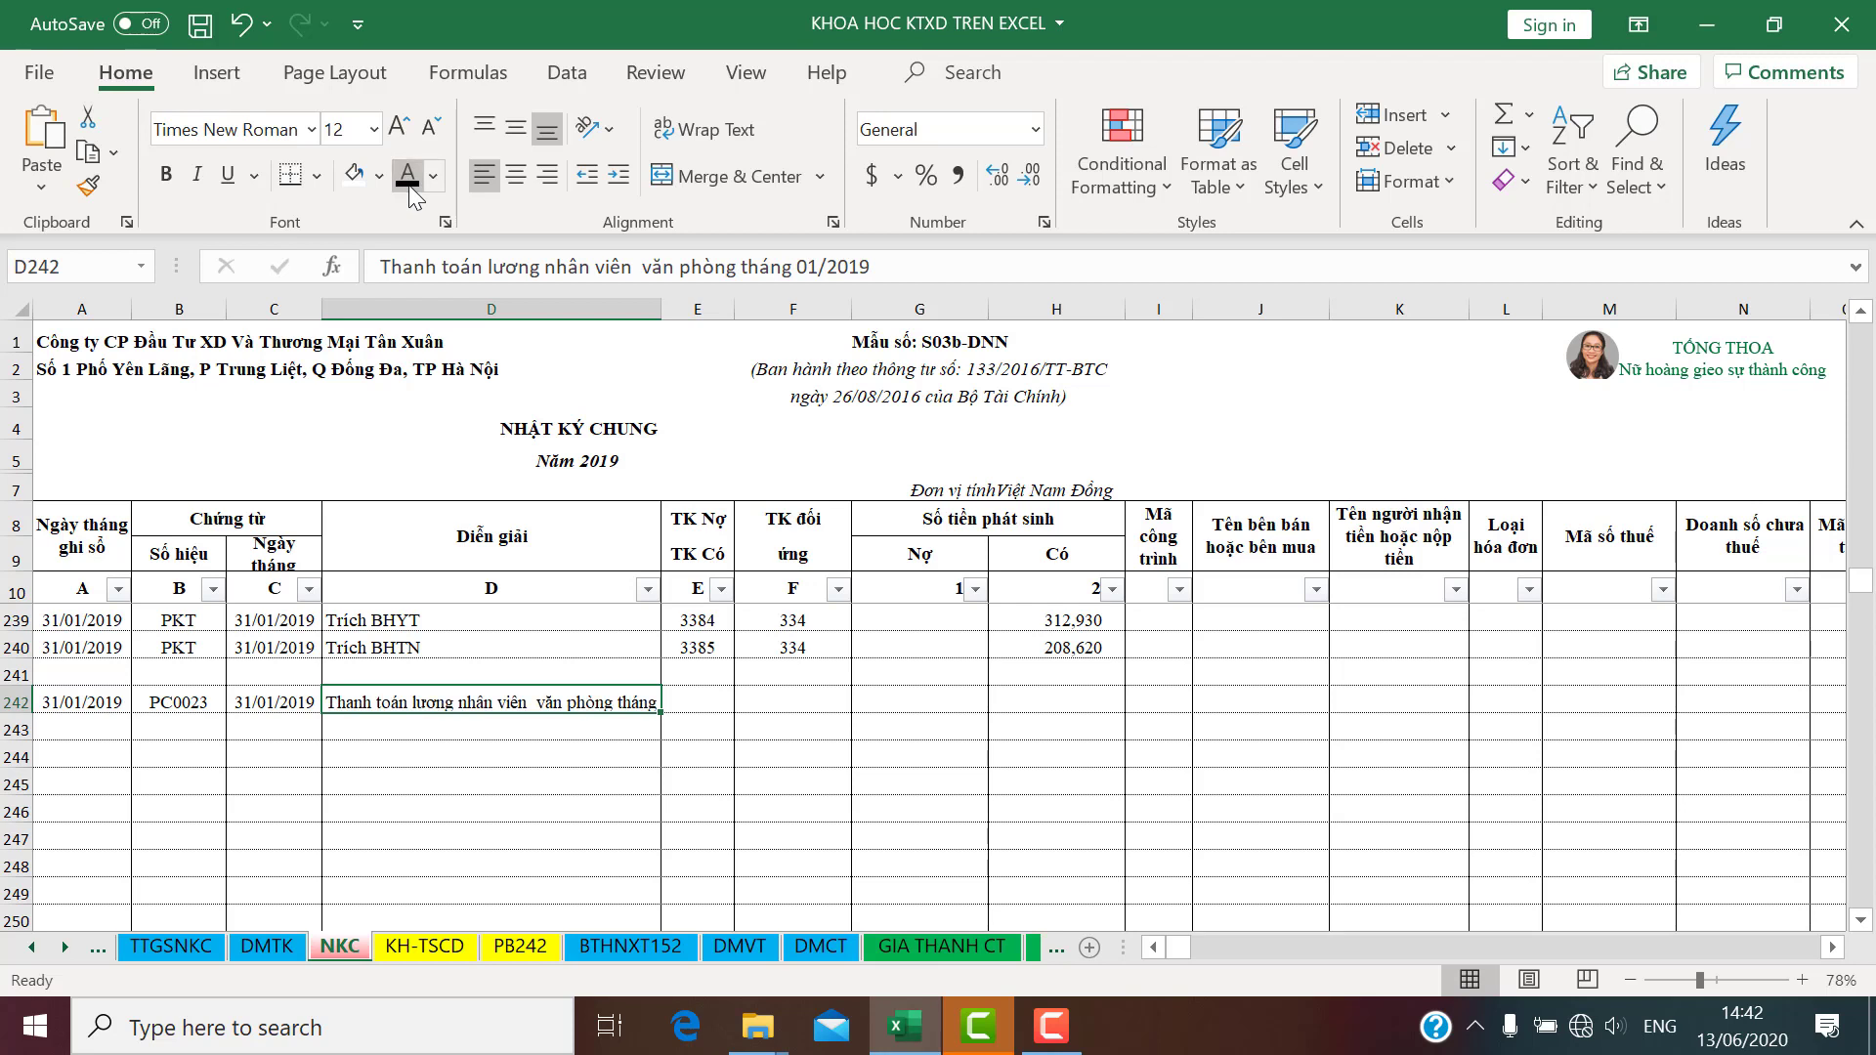
key(Tab)
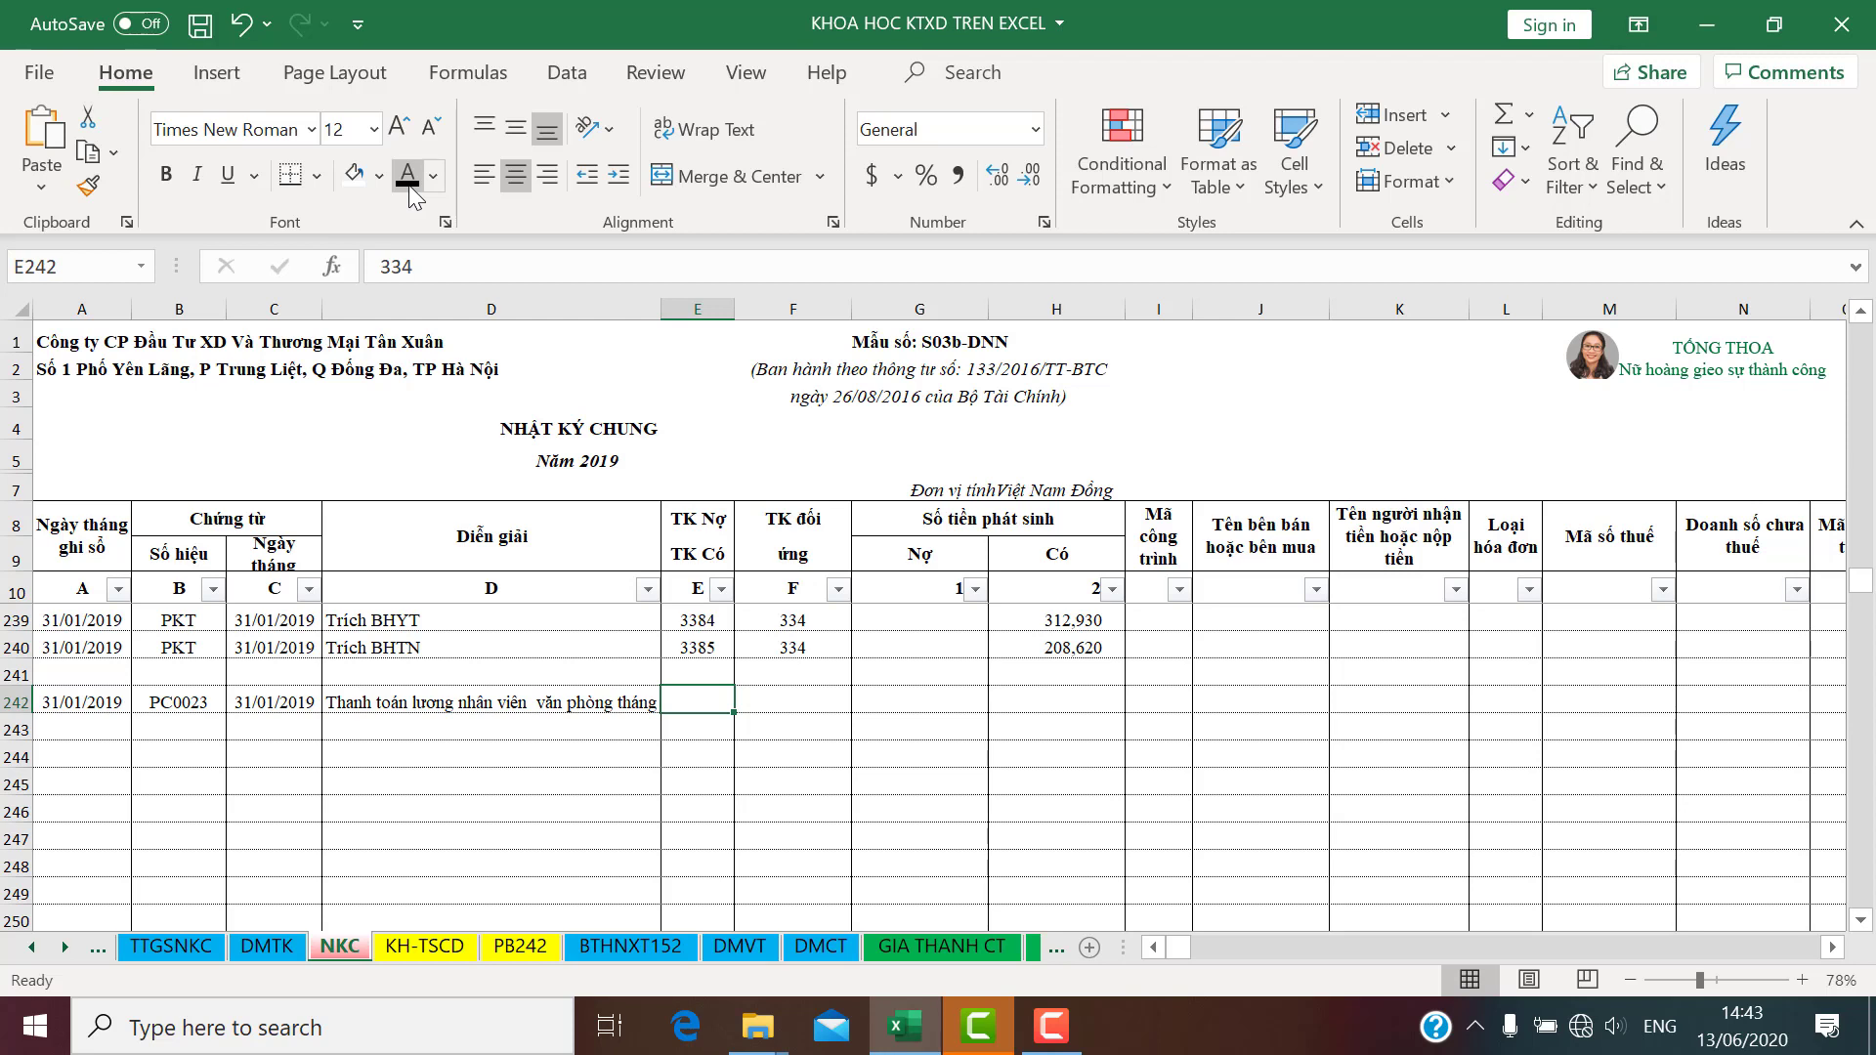
Step: Color account 334 in E242 and the 43,930,000 debit in G242 black
click(408, 175)
key(Right)
key(Right)
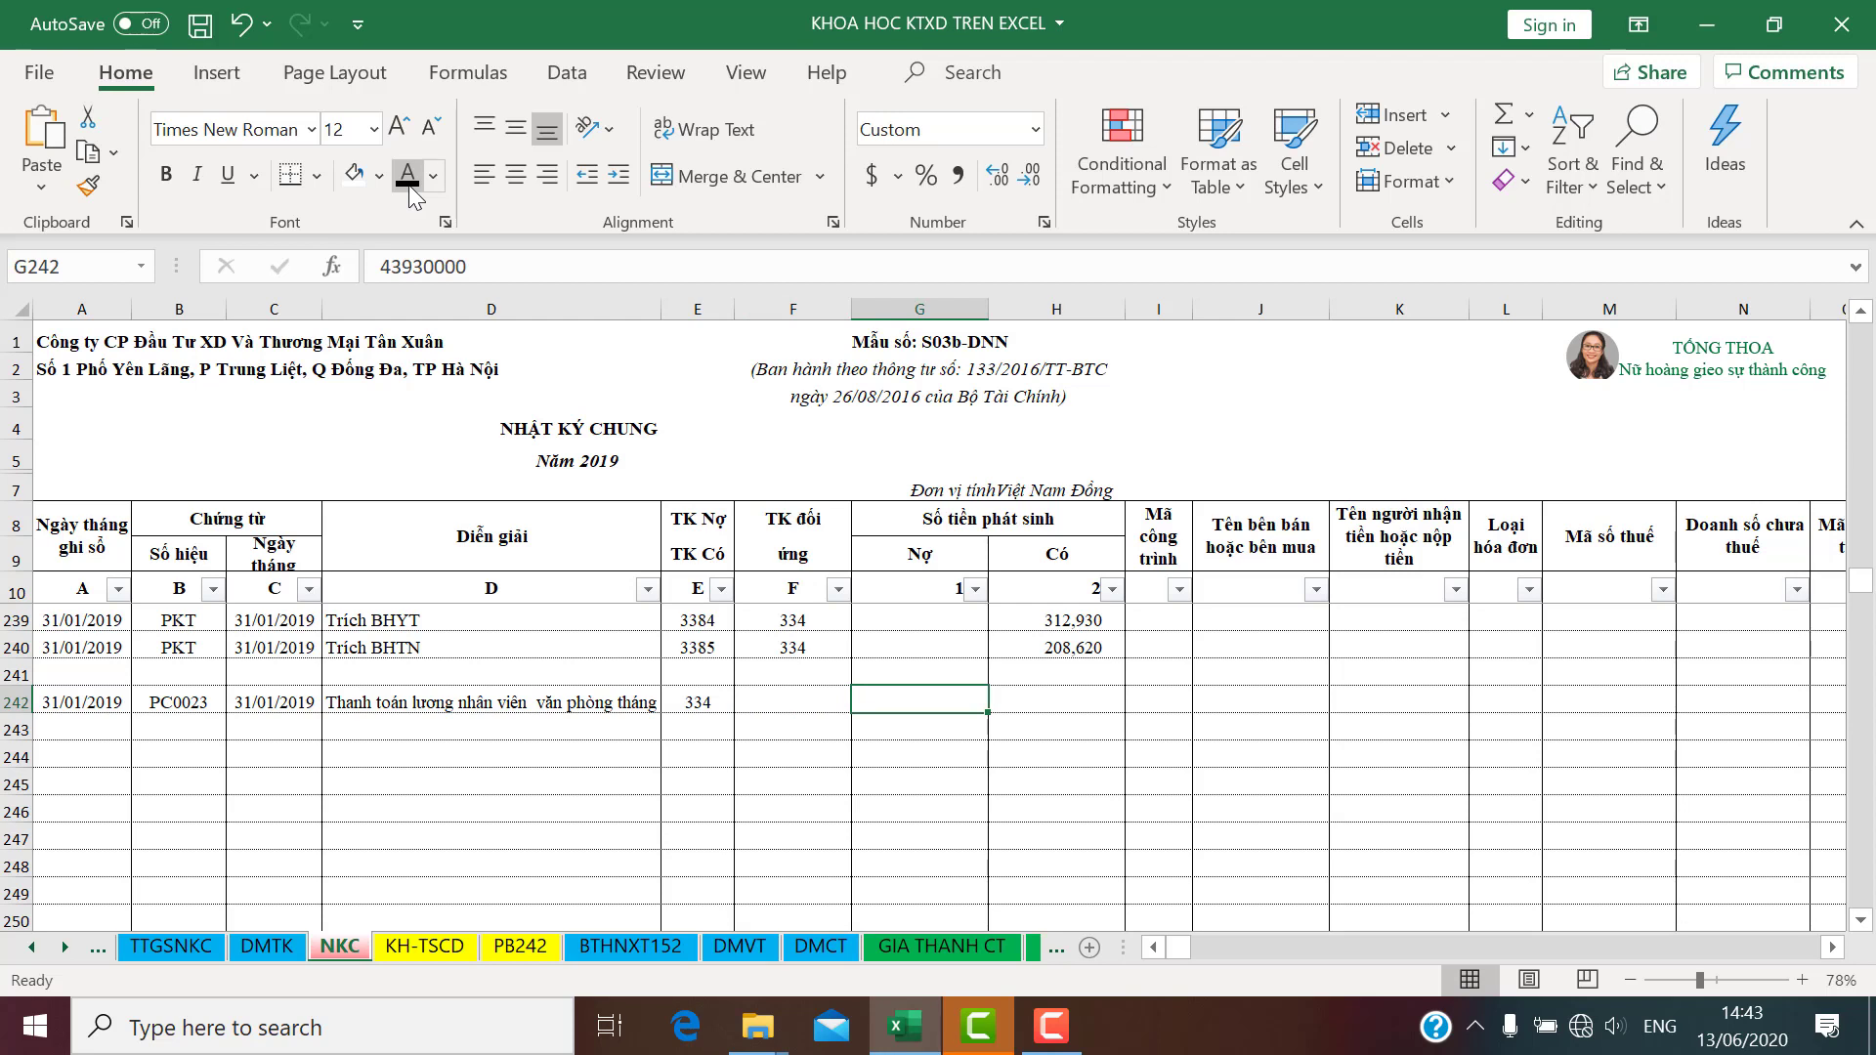
click(411, 195)
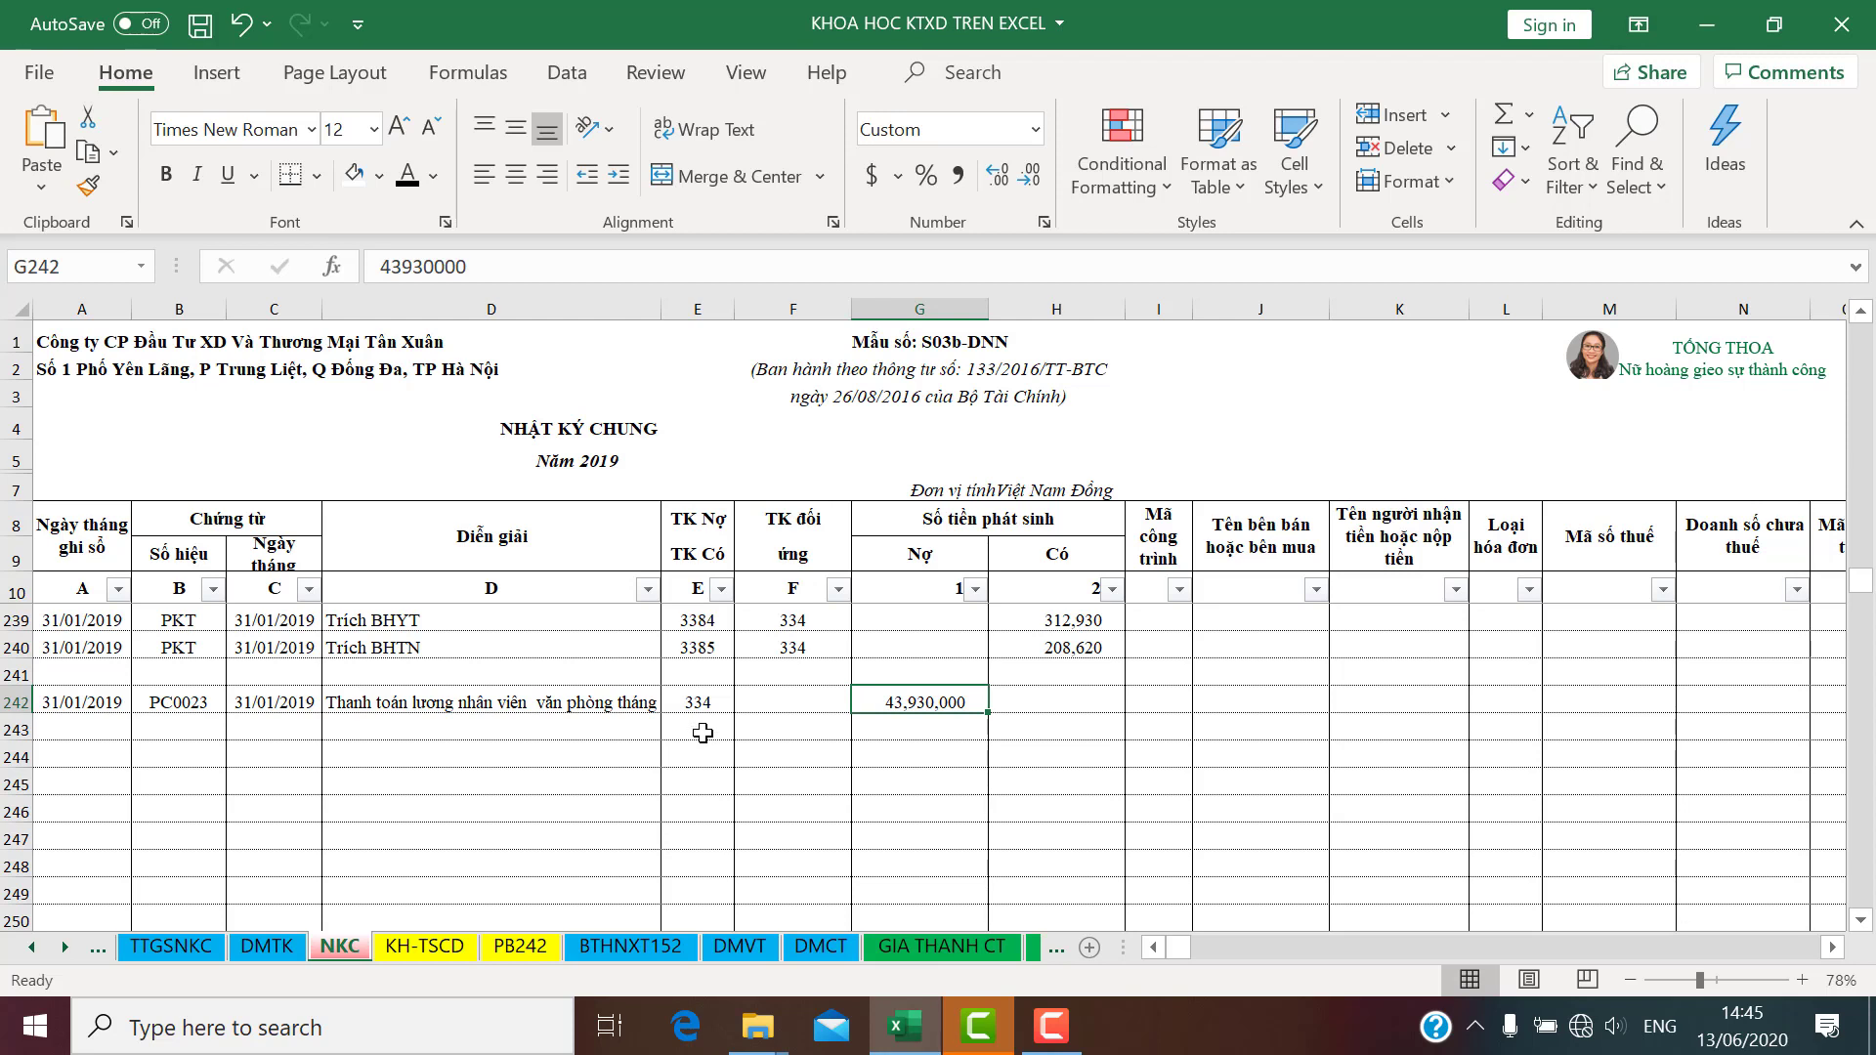
Step: Make the 43,930,000 credit amount in H243 show in black
click(598, 731)
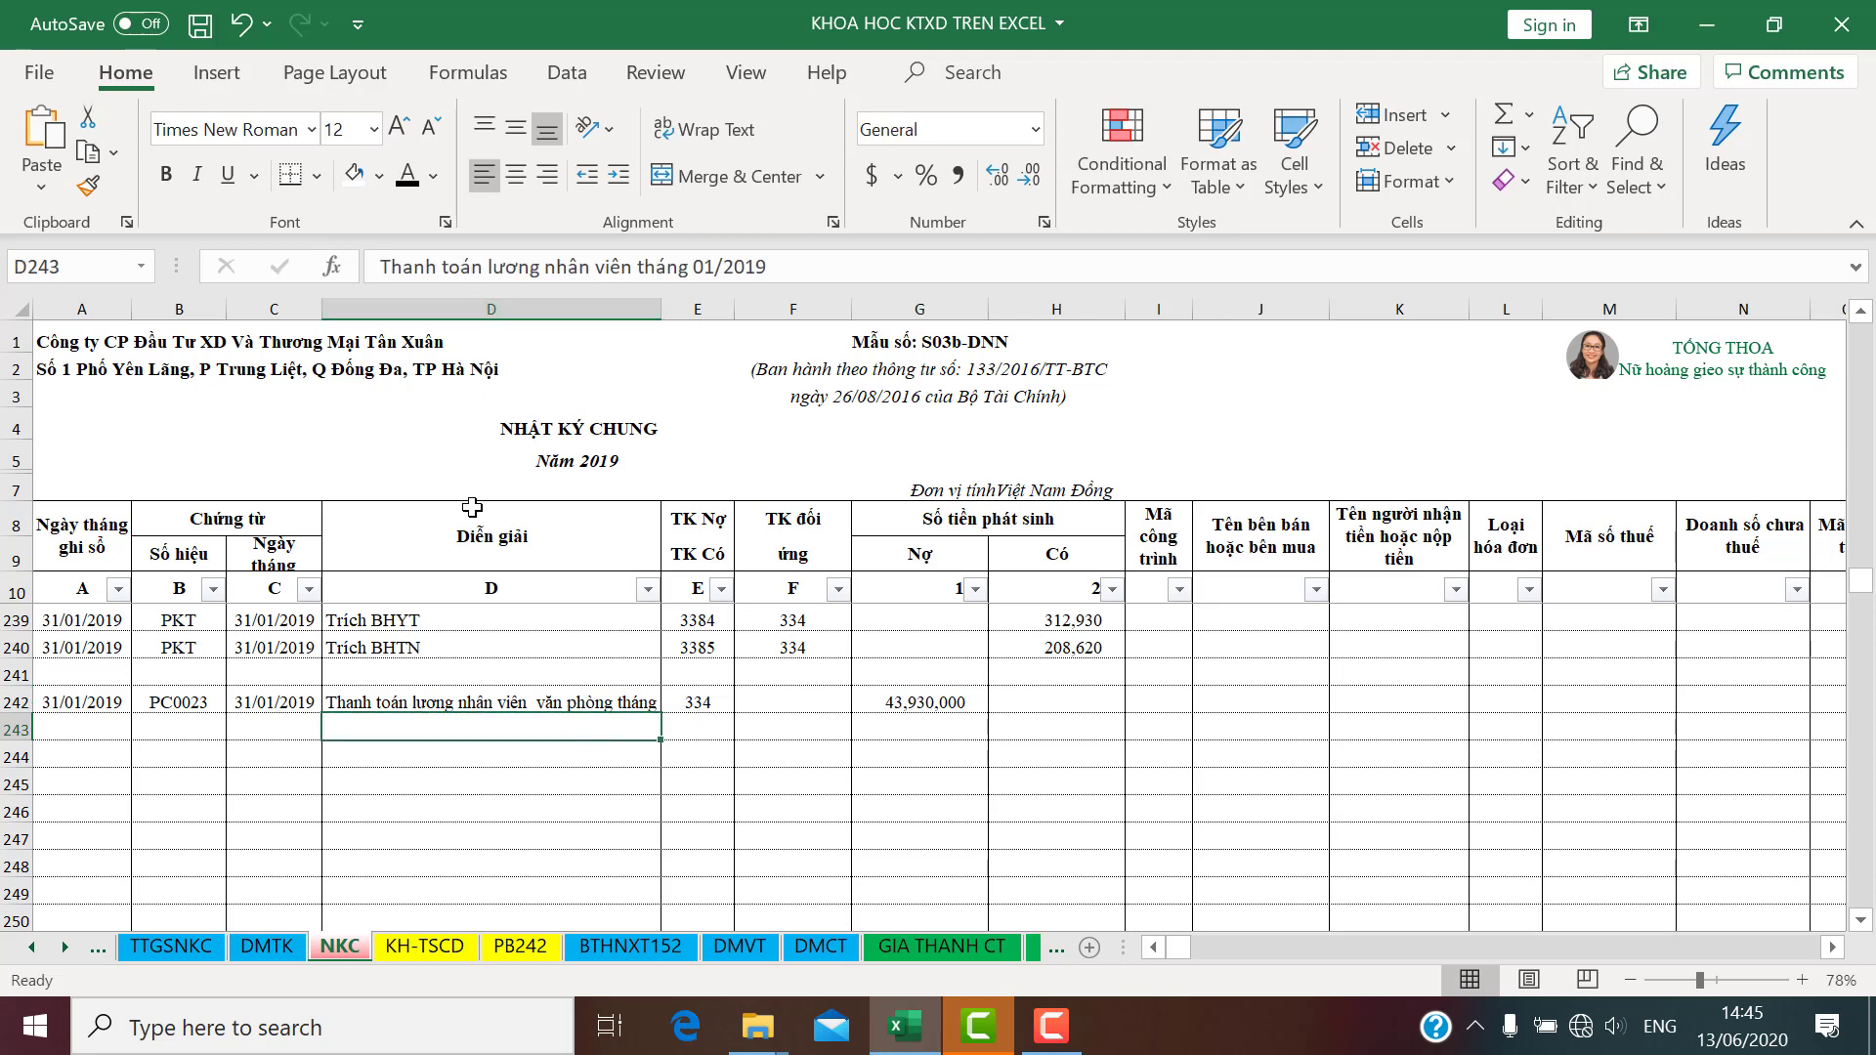
click(695, 727)
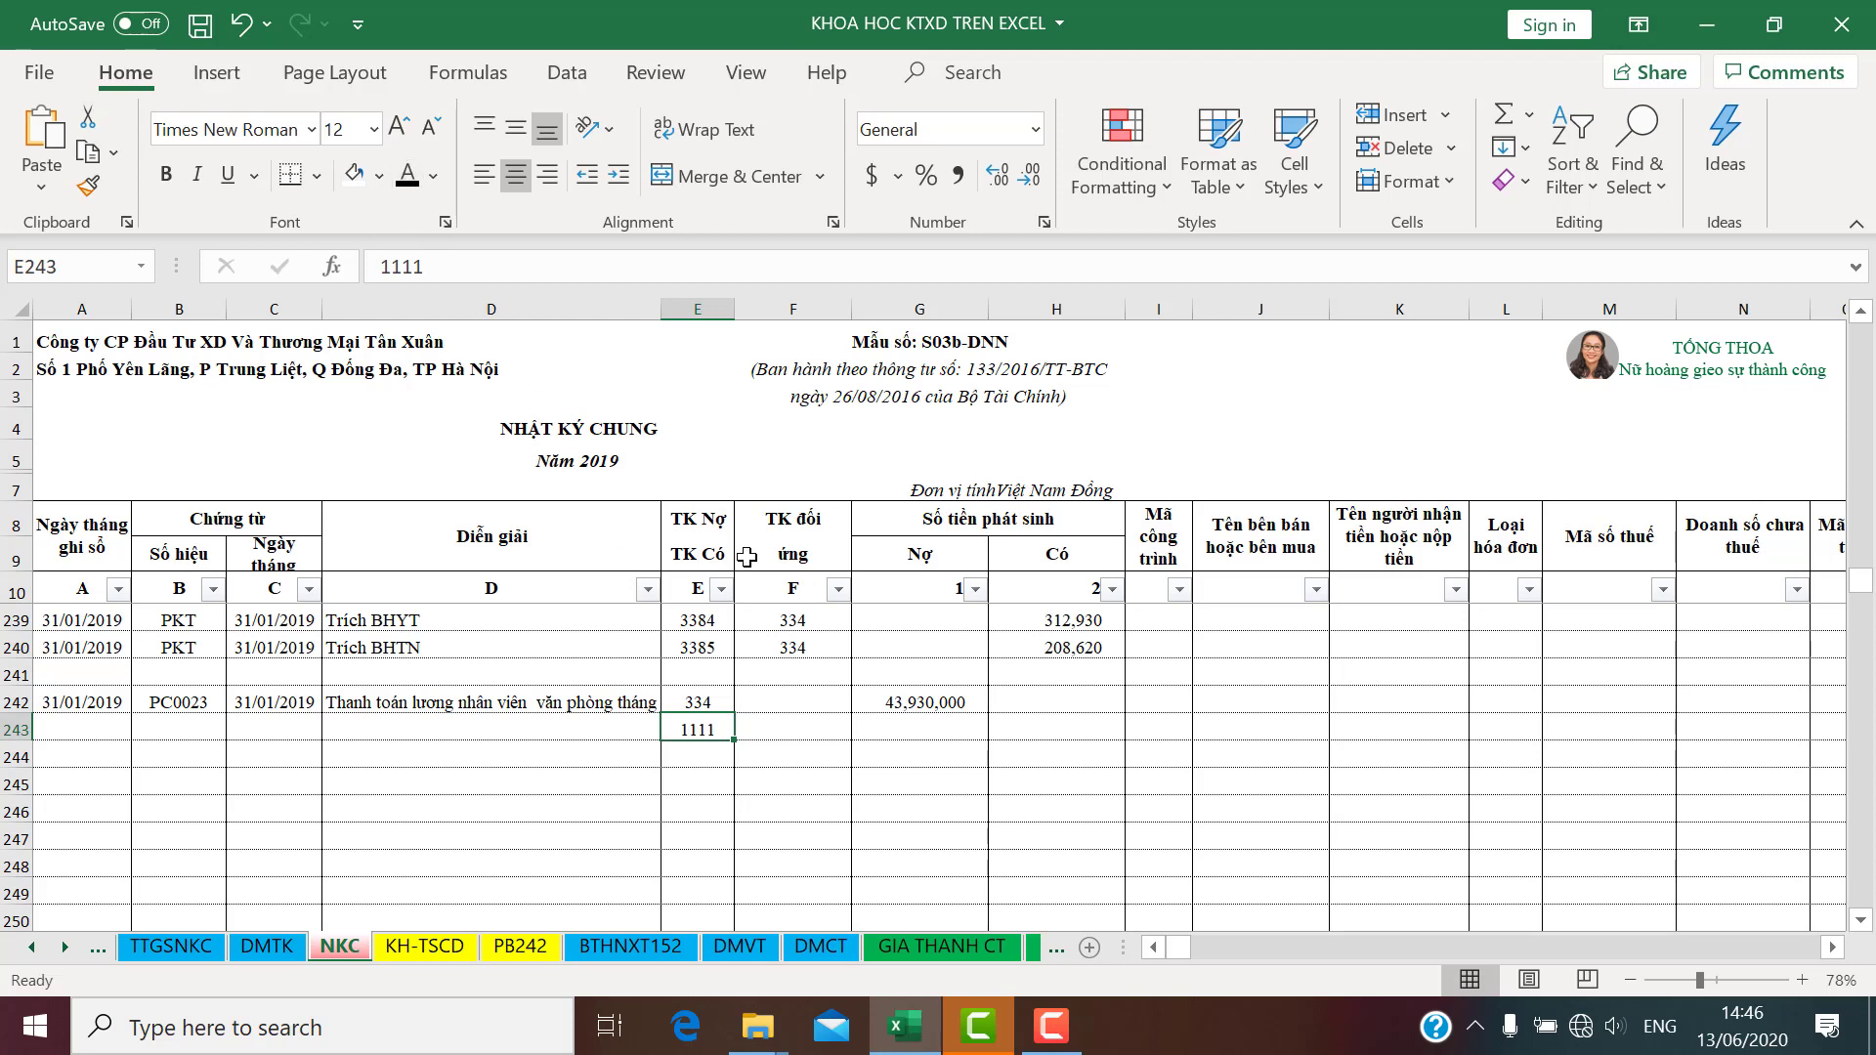
click(1050, 733)
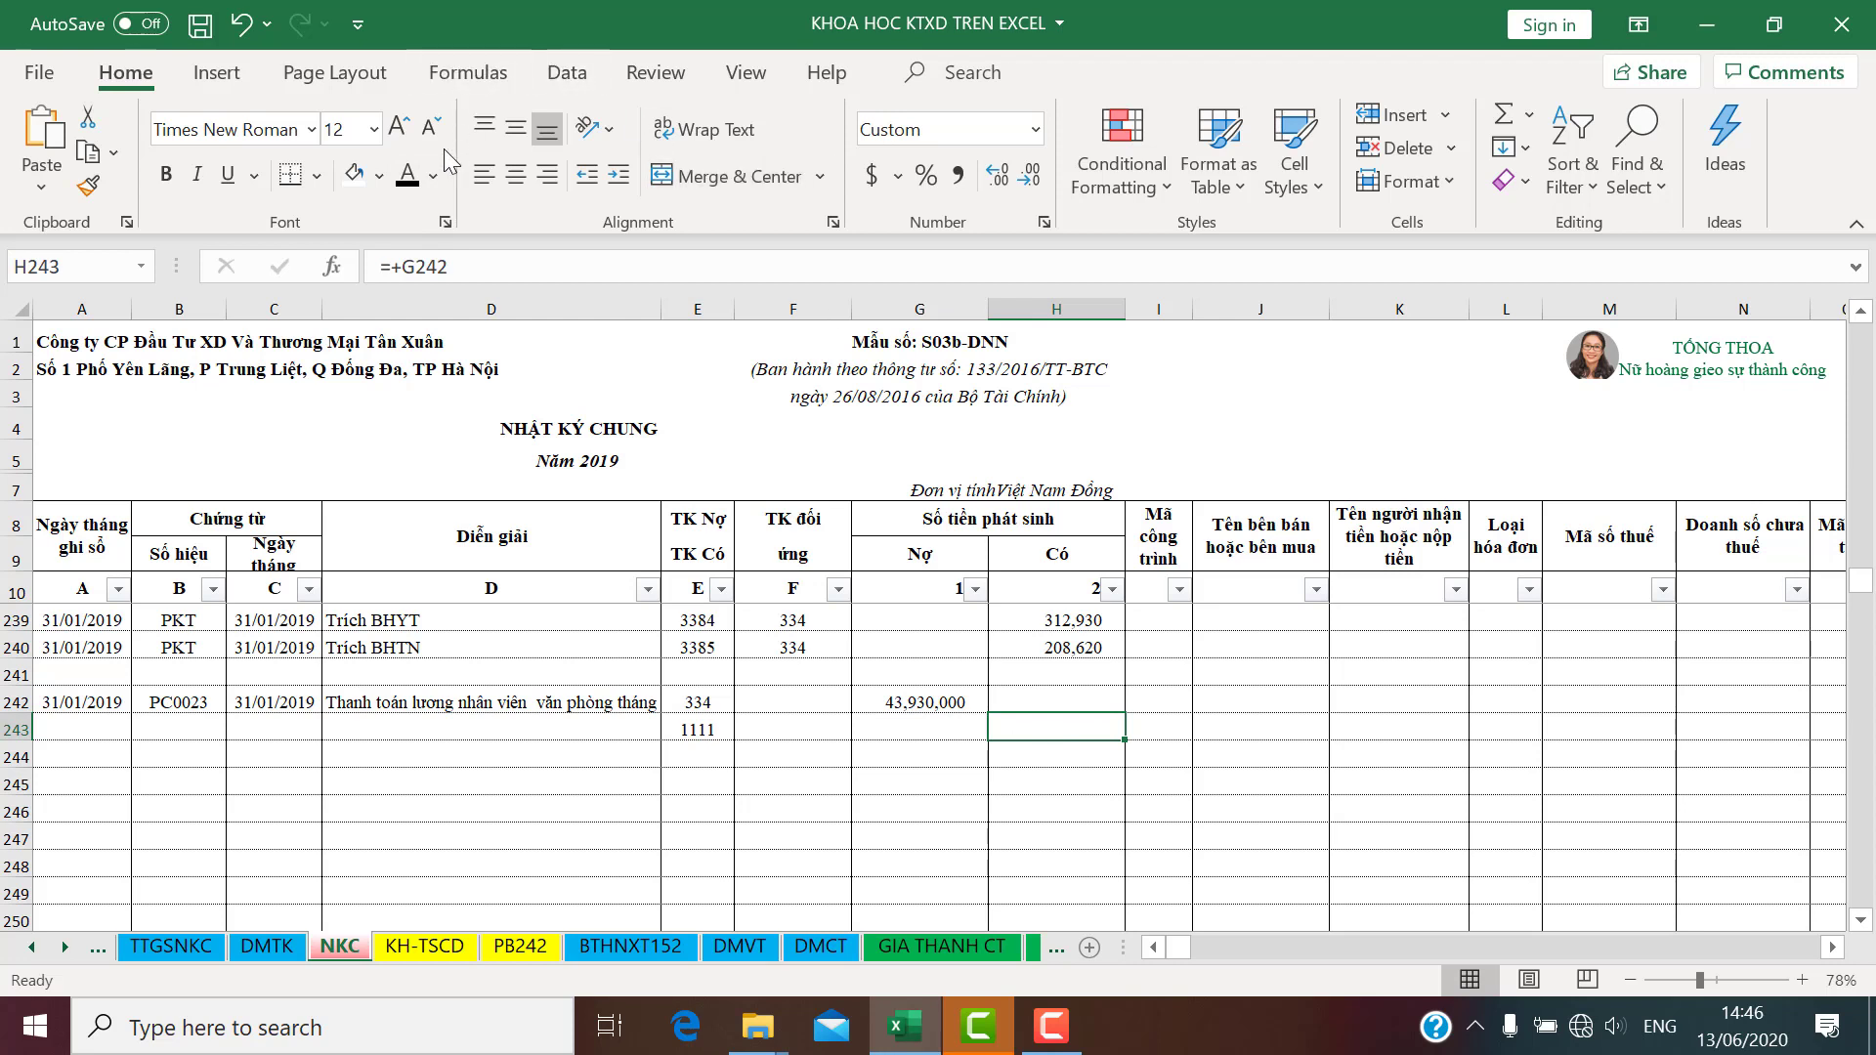
click(407, 176)
Step: Fill row 242's date, voucher PC0023 and description down into row 243 with Ctrl+D
drag(85, 704, 394, 720)
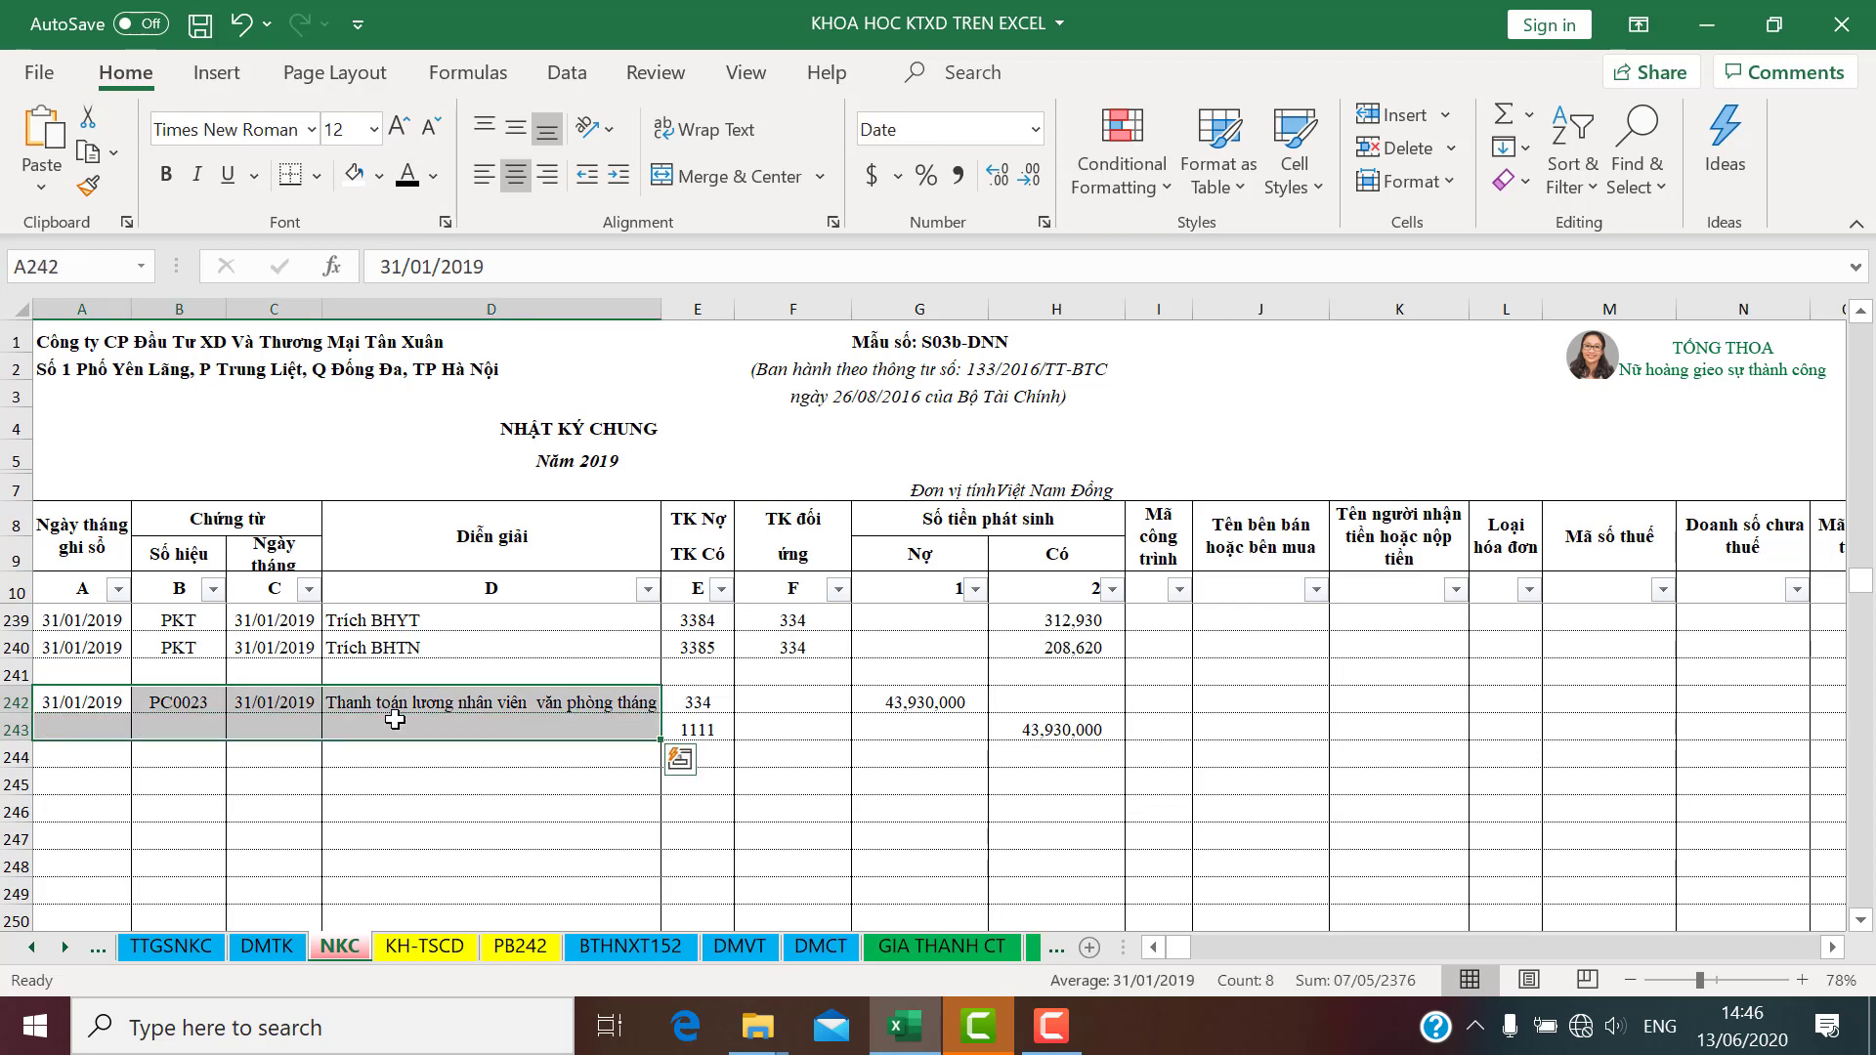
key(ctrl+d)
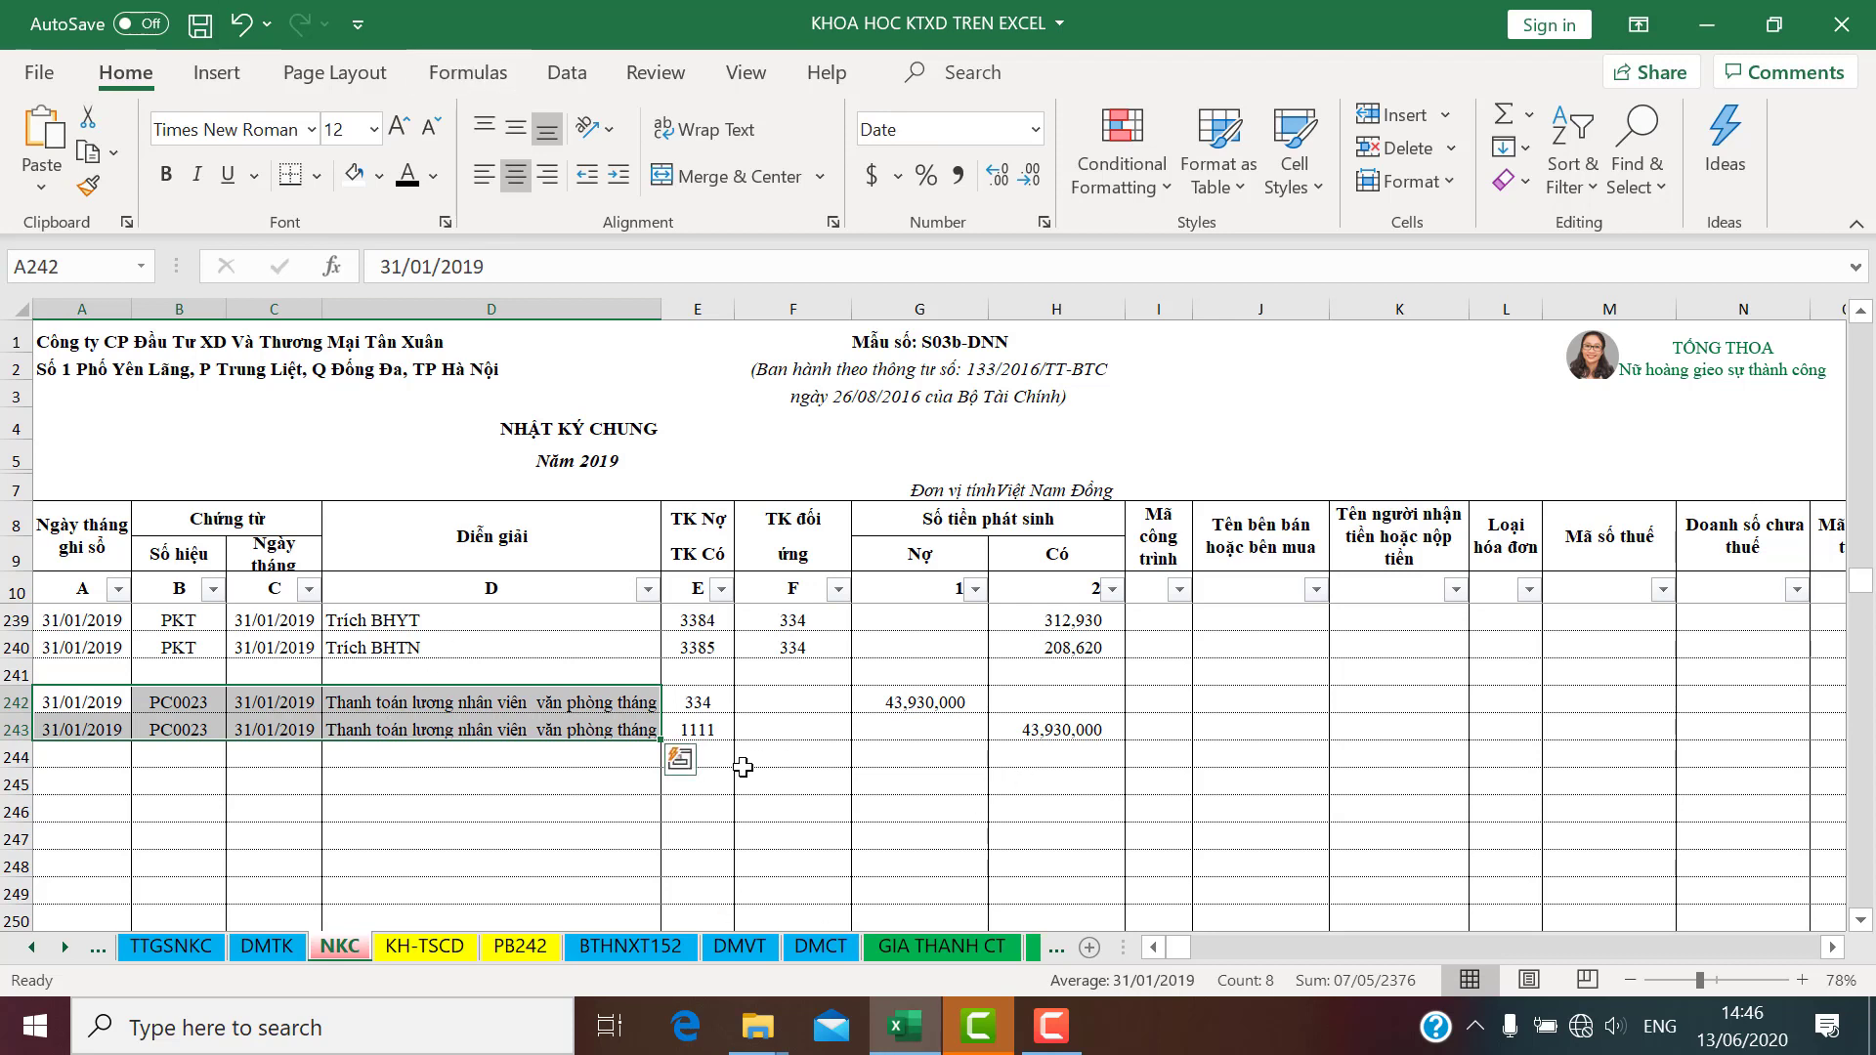
click(793, 705)
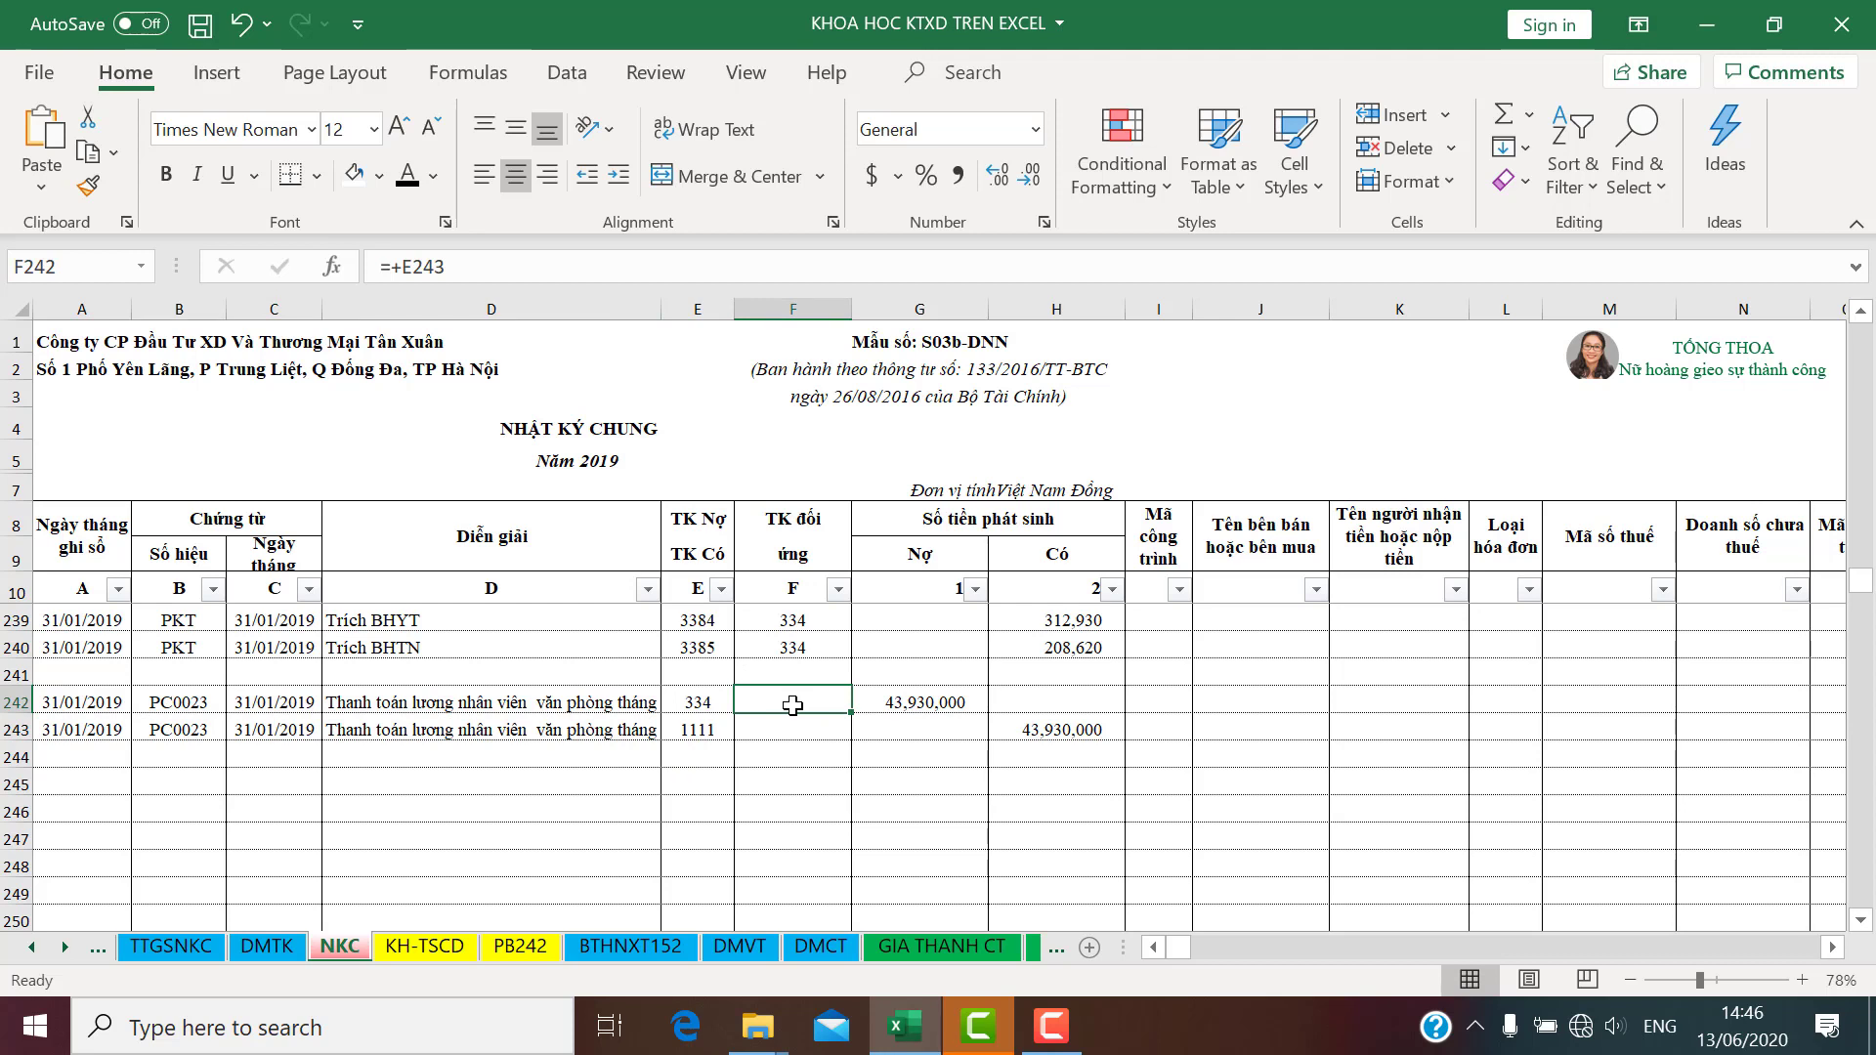
Step: Enter =E243 in F242 so the counterpart account shows 1111
text(=)
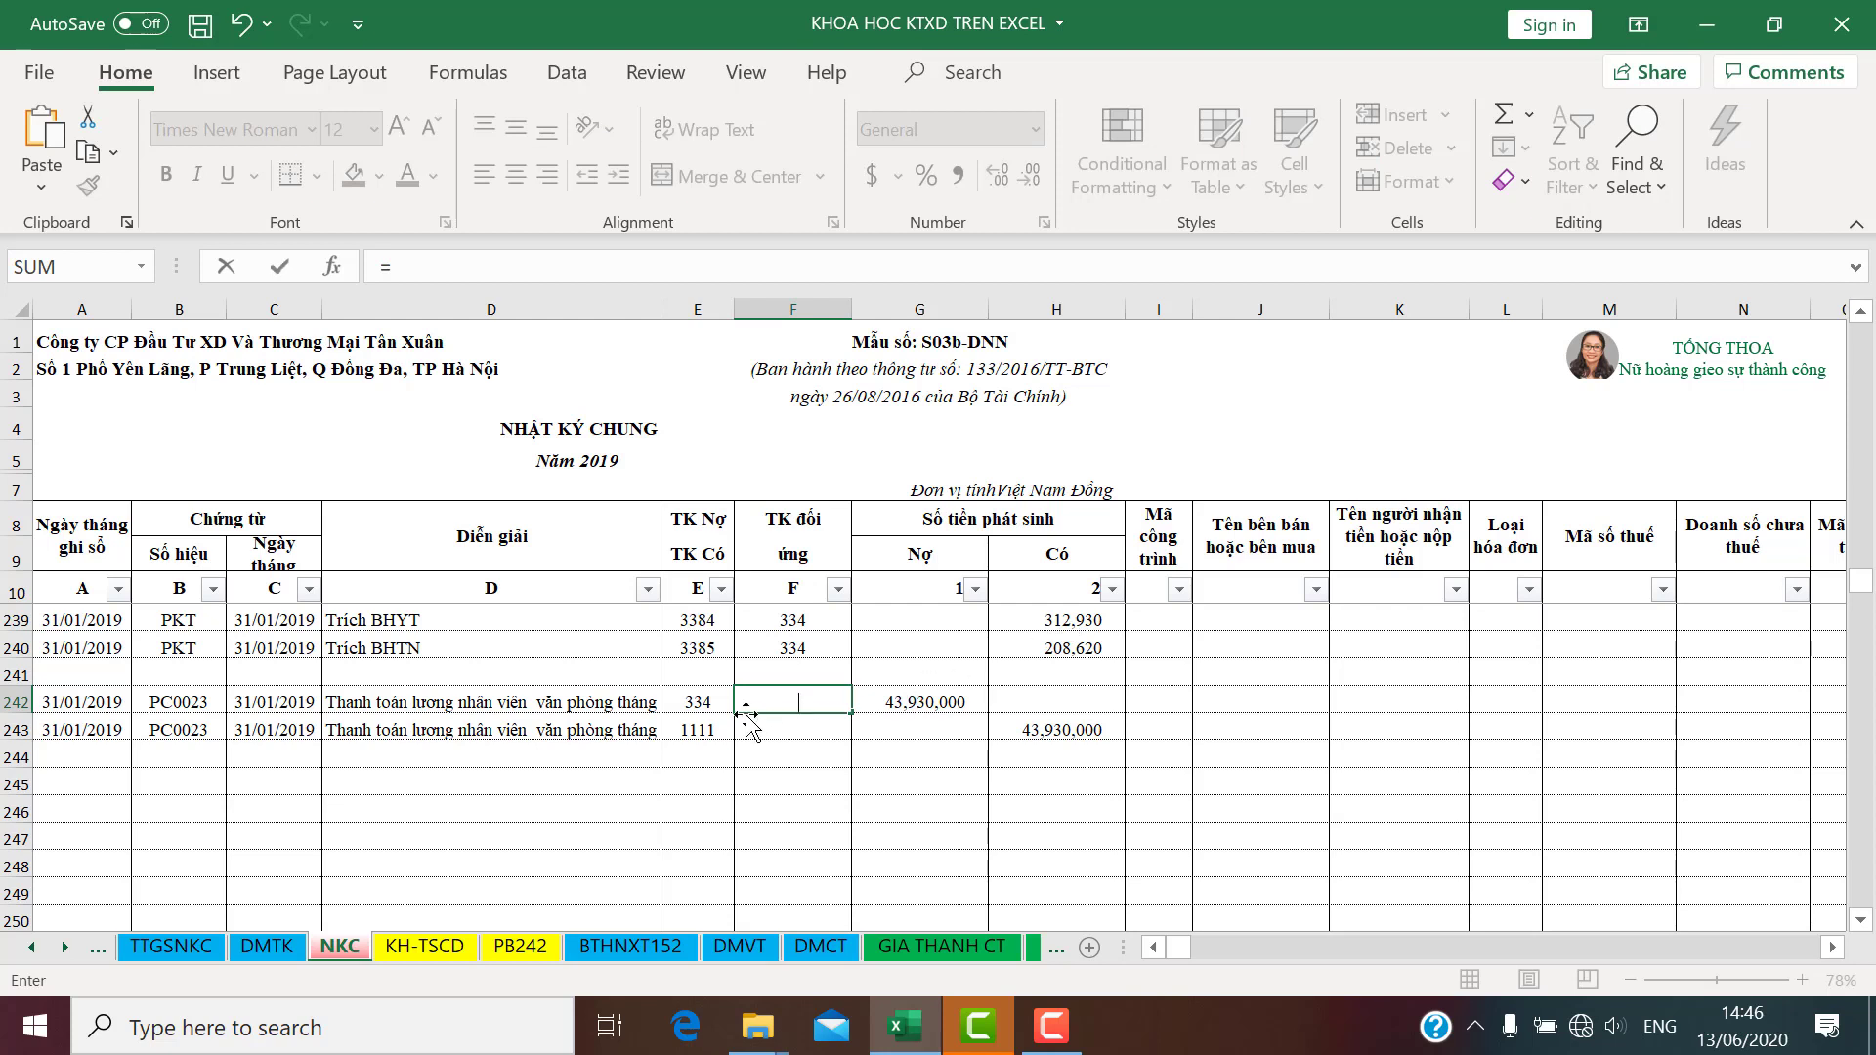
click(698, 723)
key(Return)
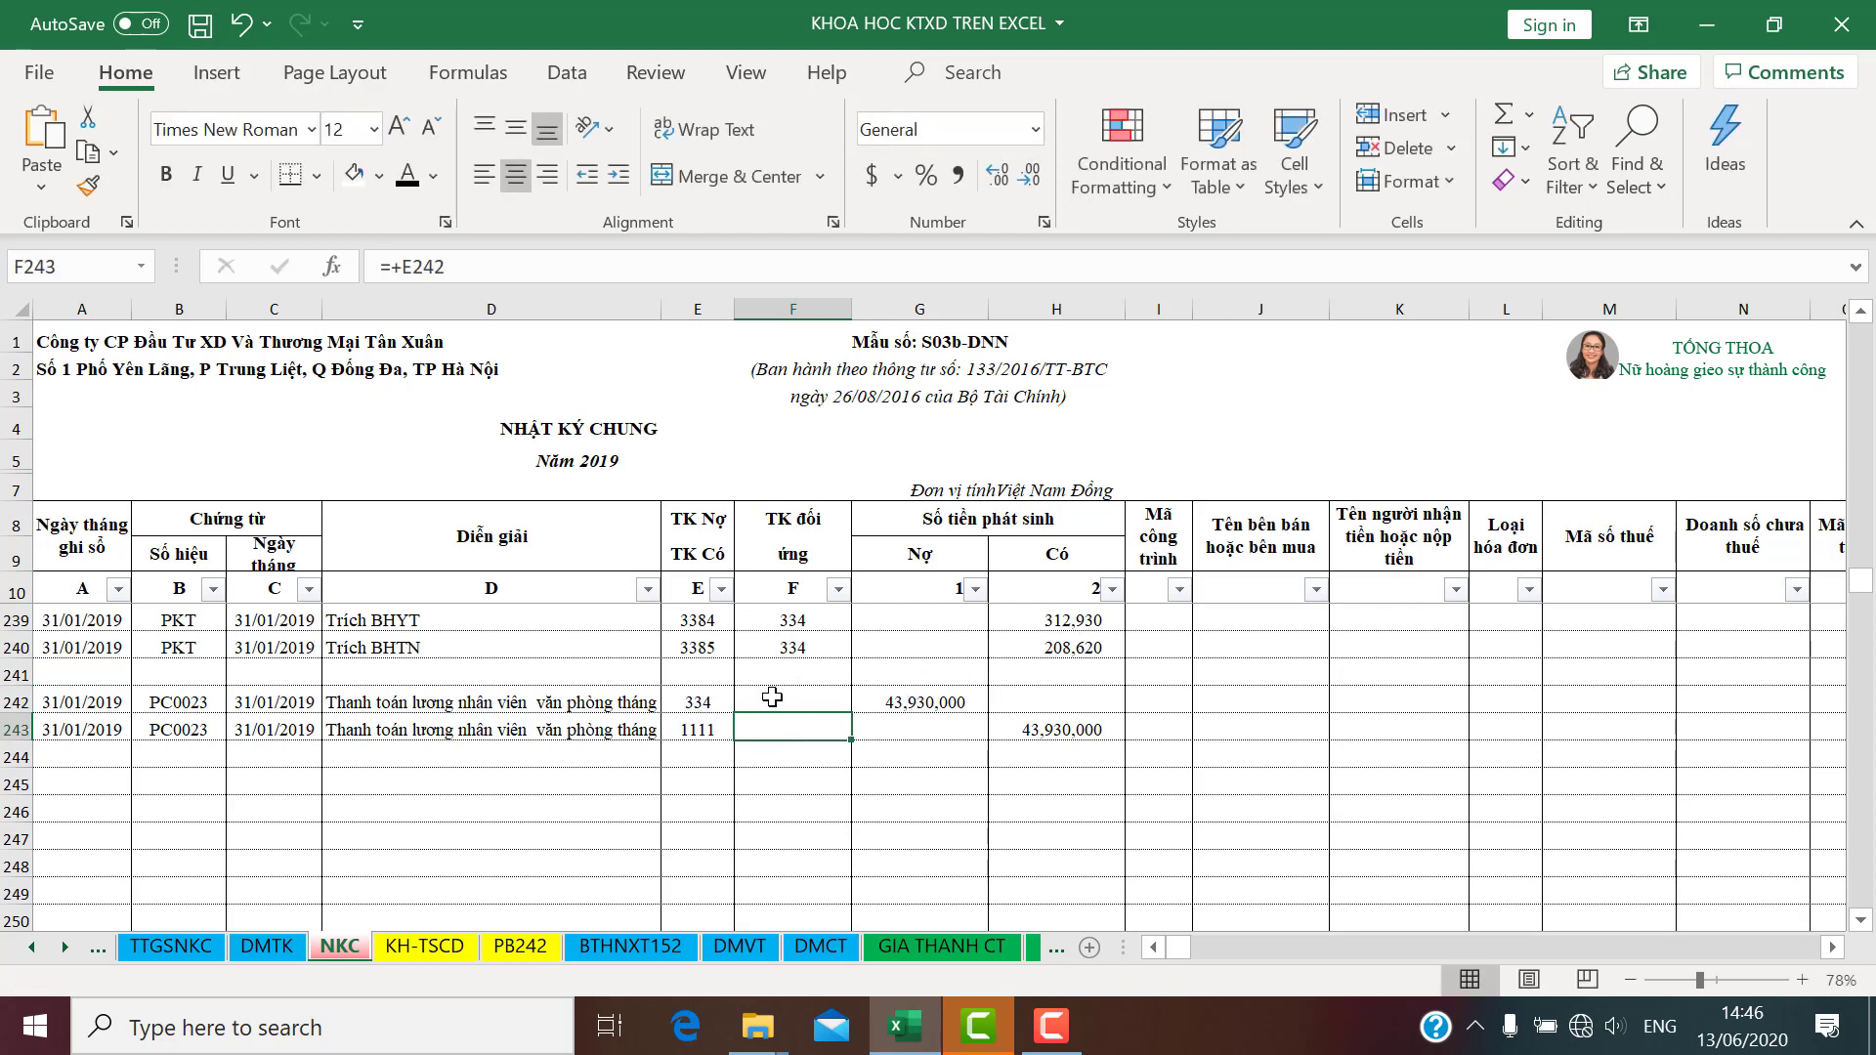
click(775, 704)
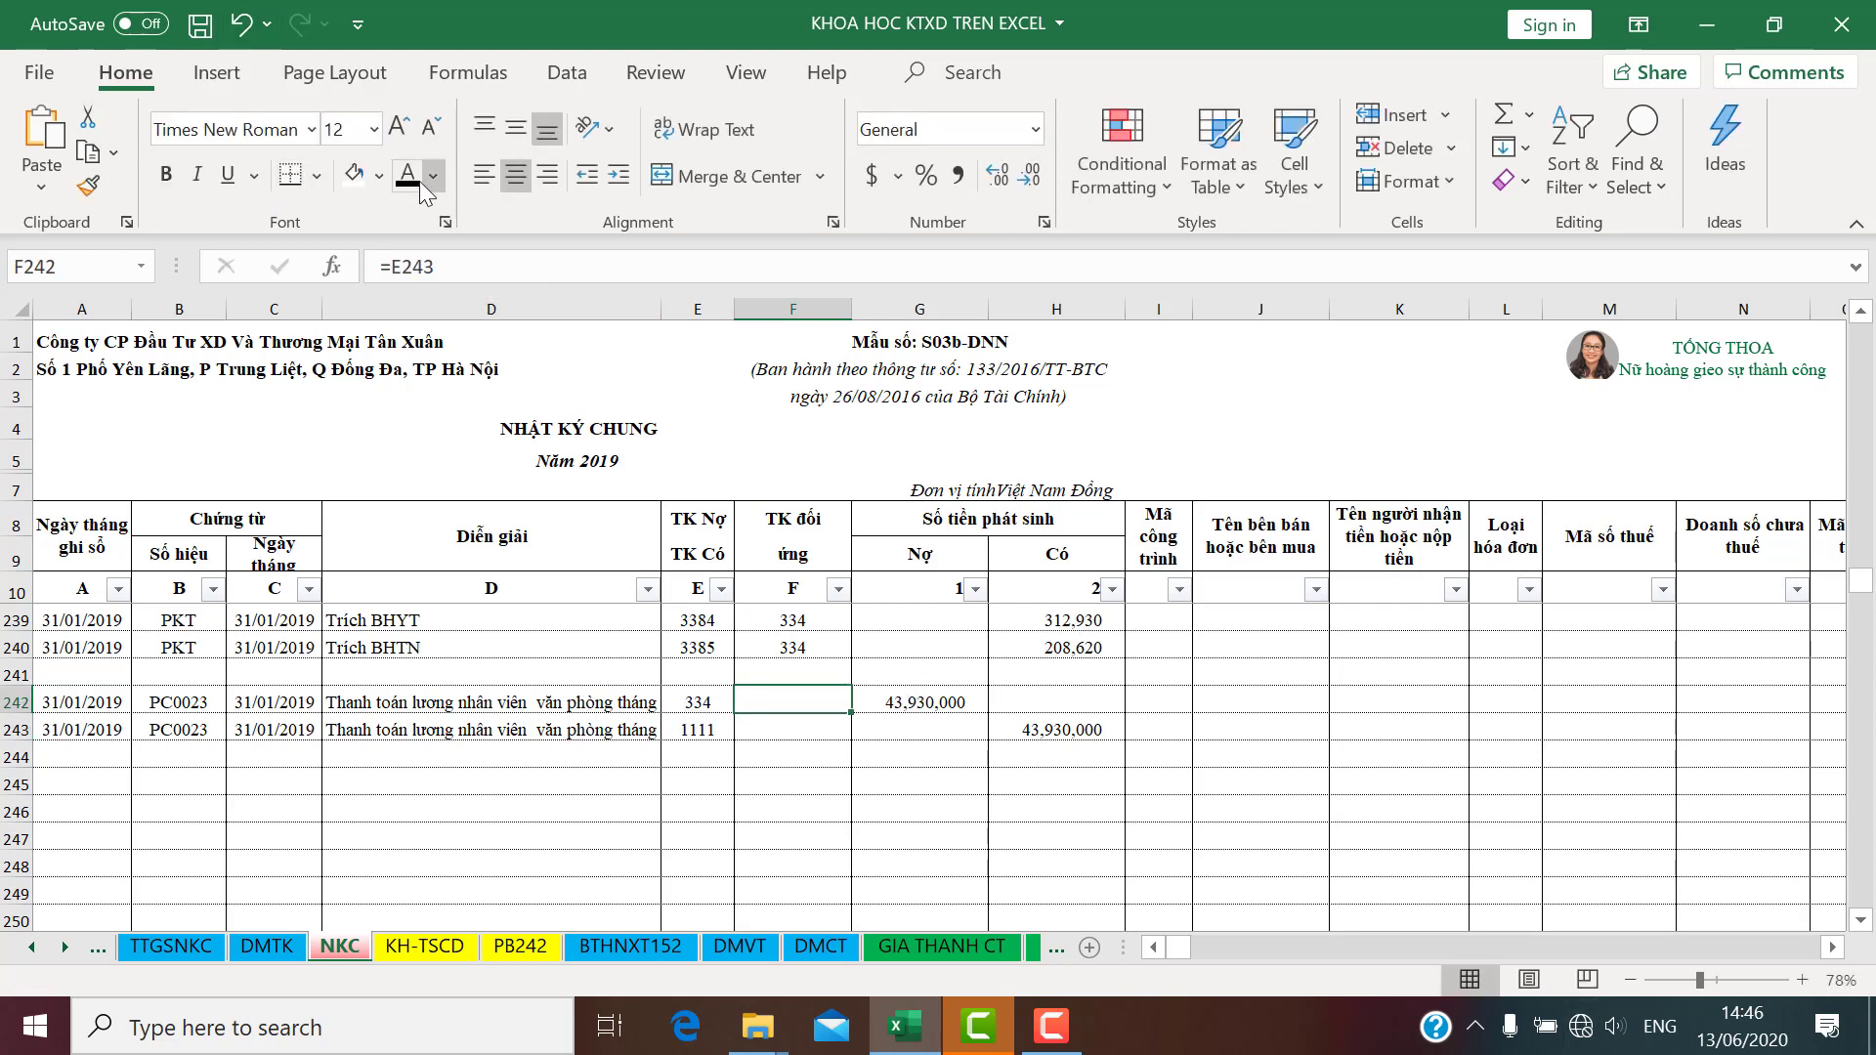
Step: Enter =E242 in F243 to show counterpart account 334, colored black
click(781, 731)
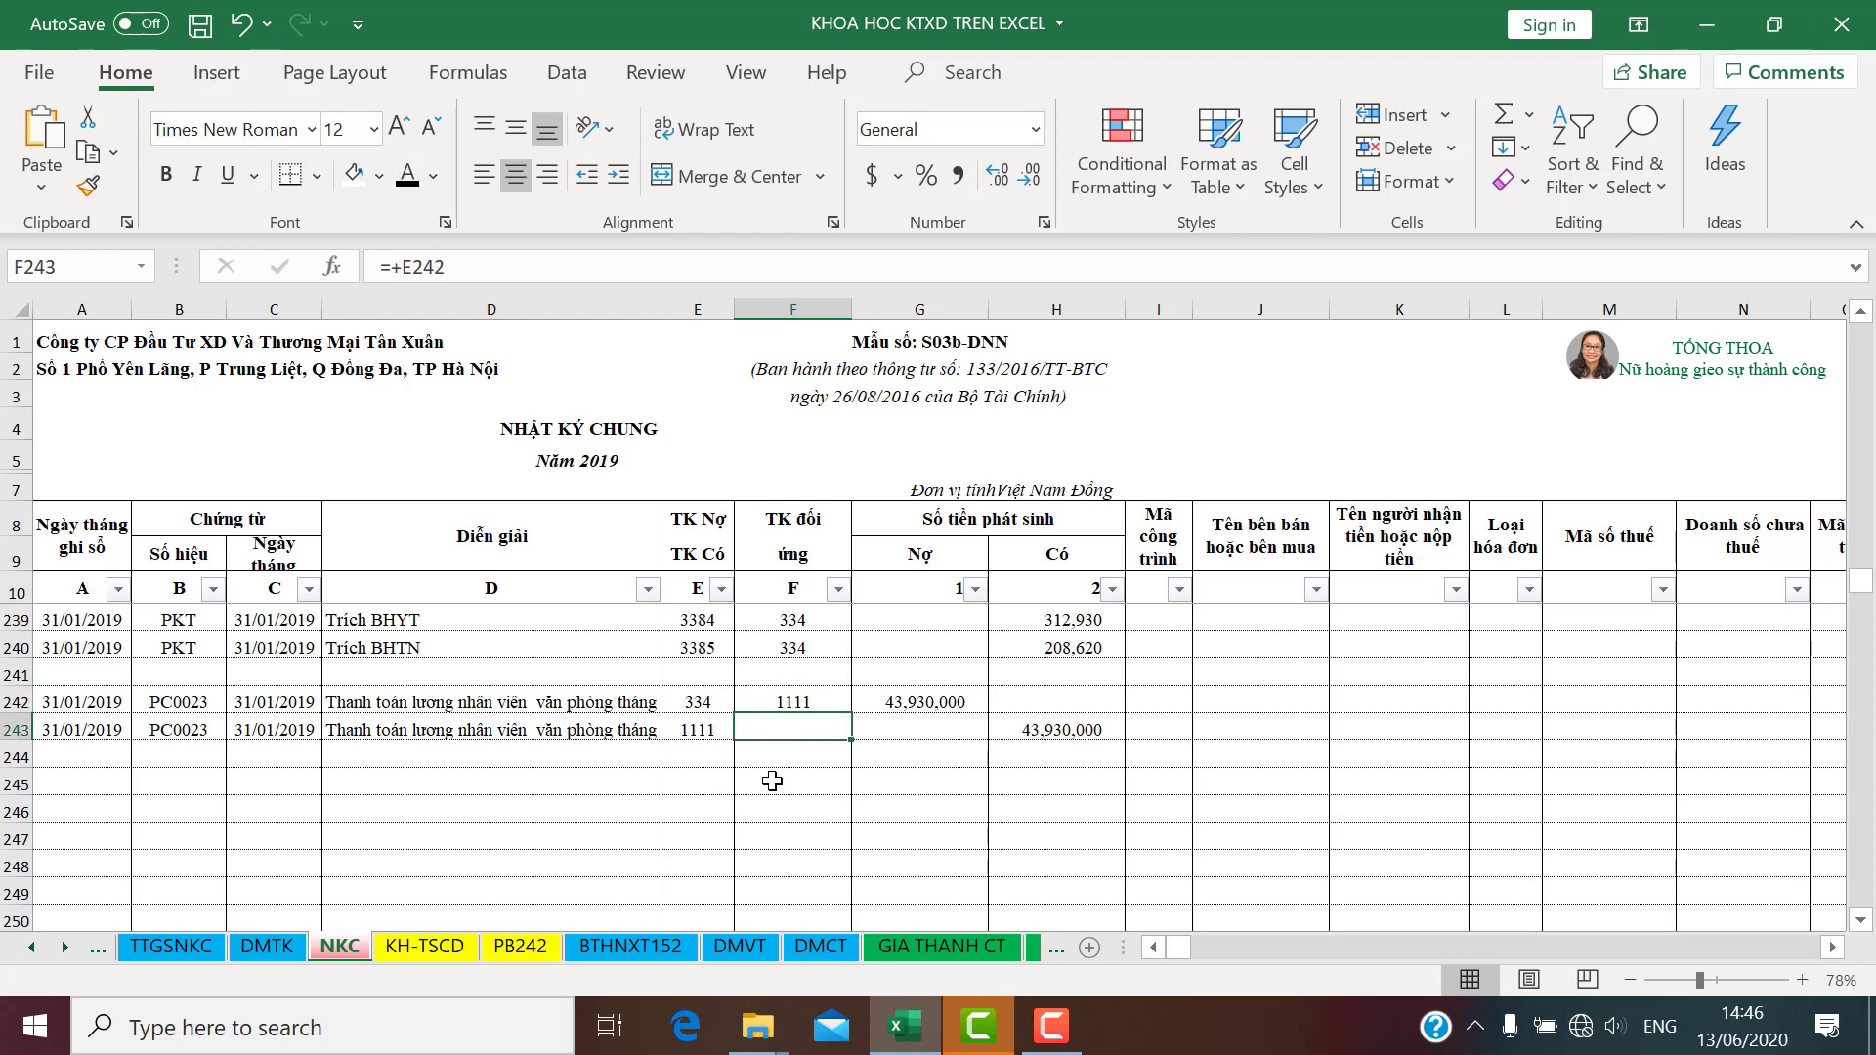
text(=)
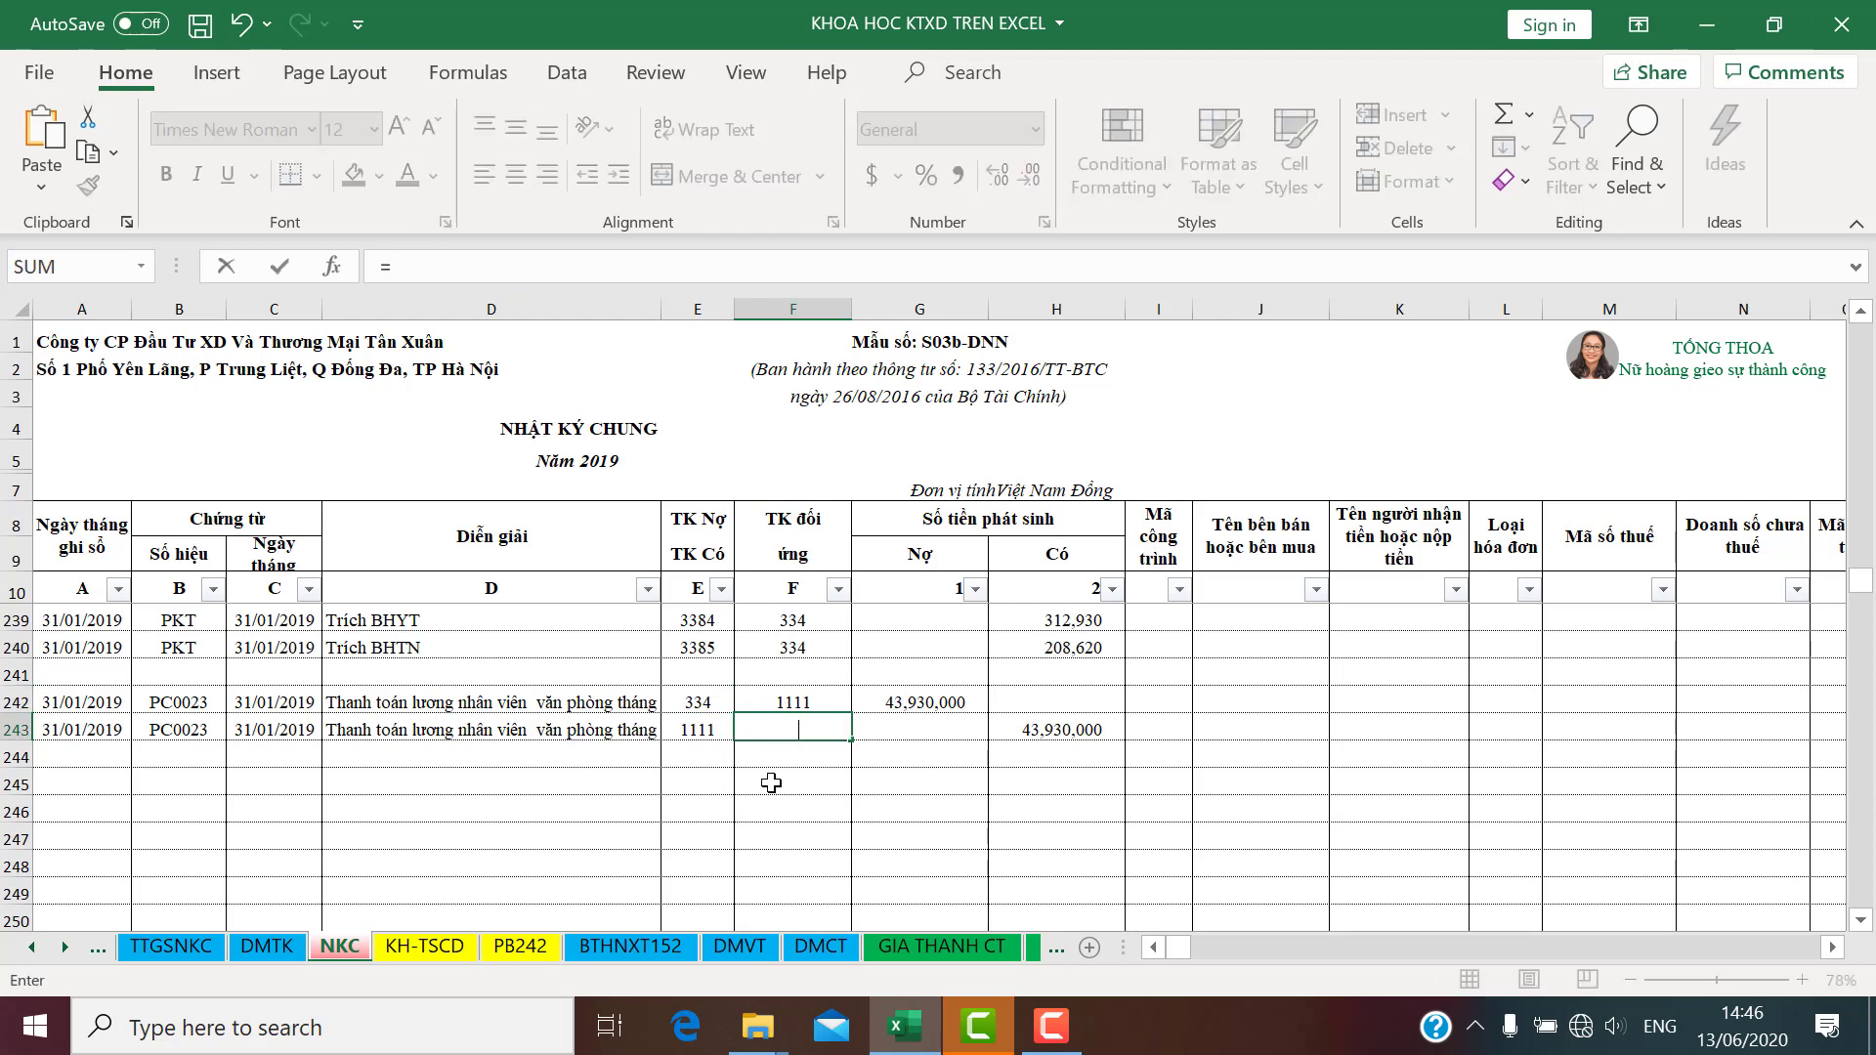
click(691, 701)
key(Return)
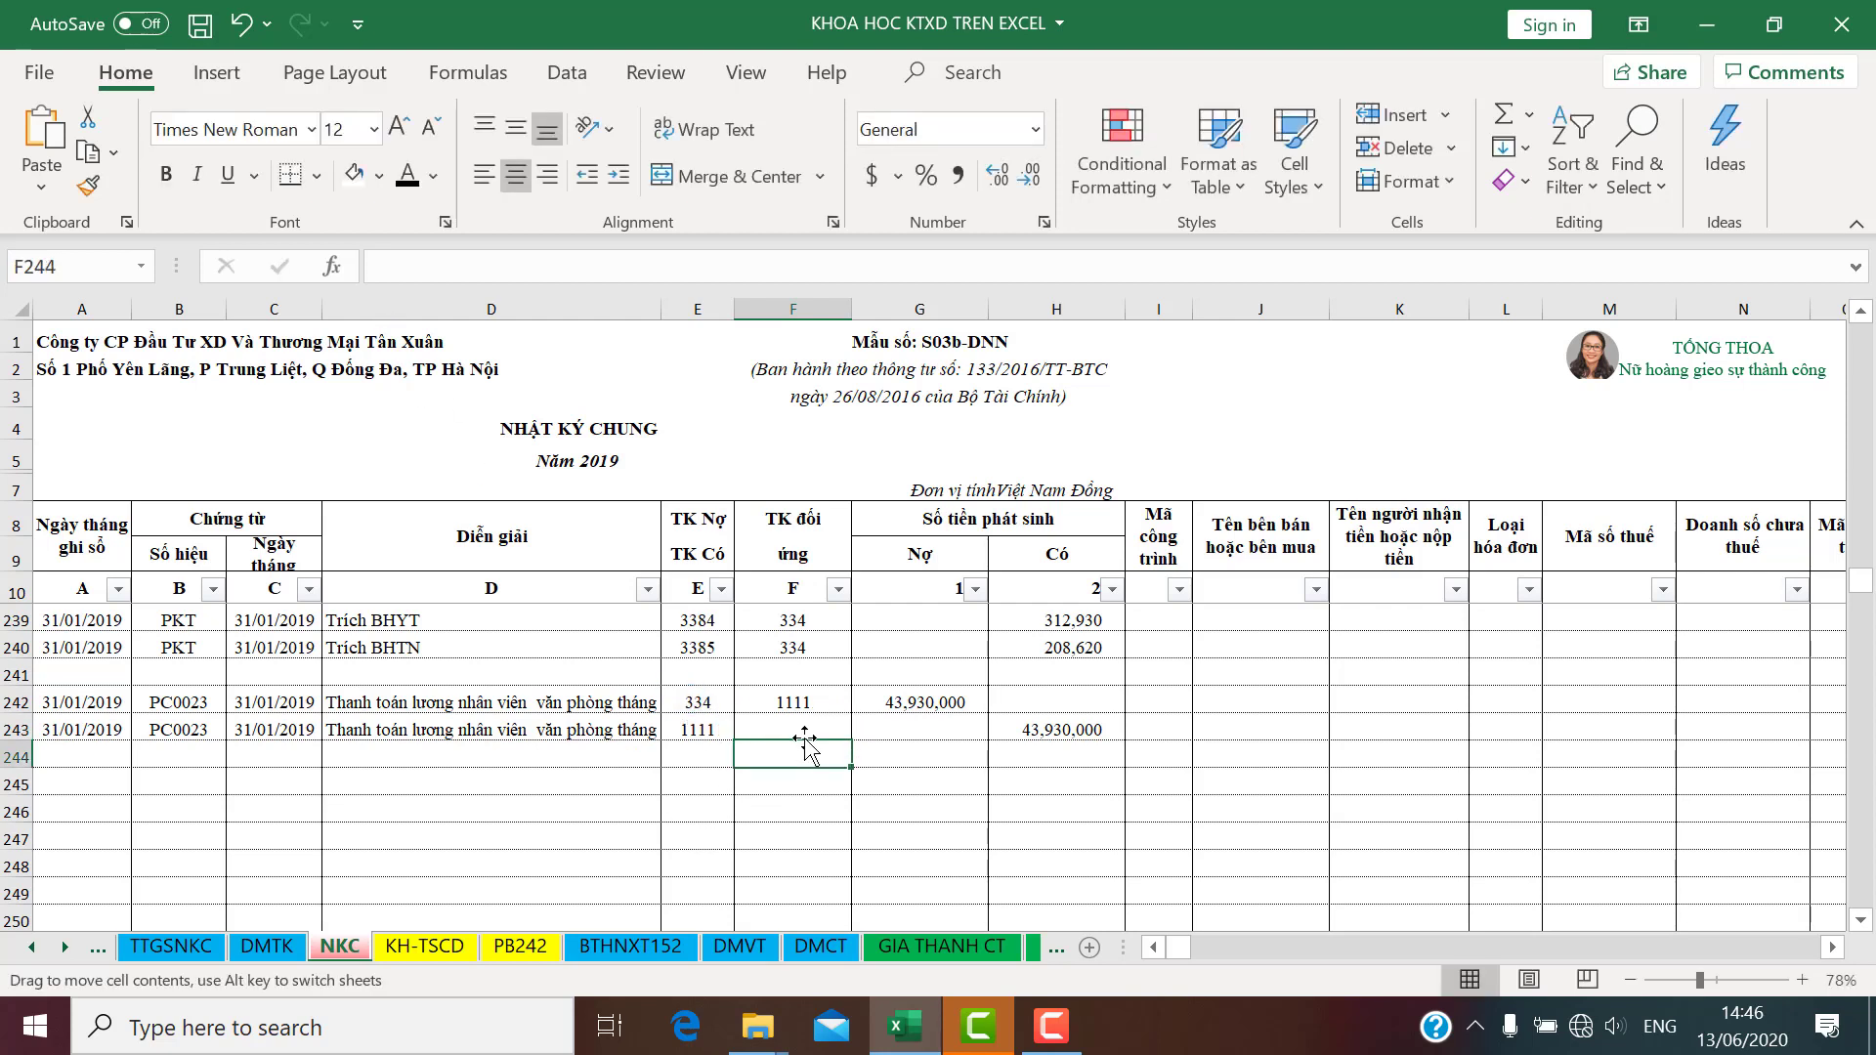
click(792, 731)
click(409, 178)
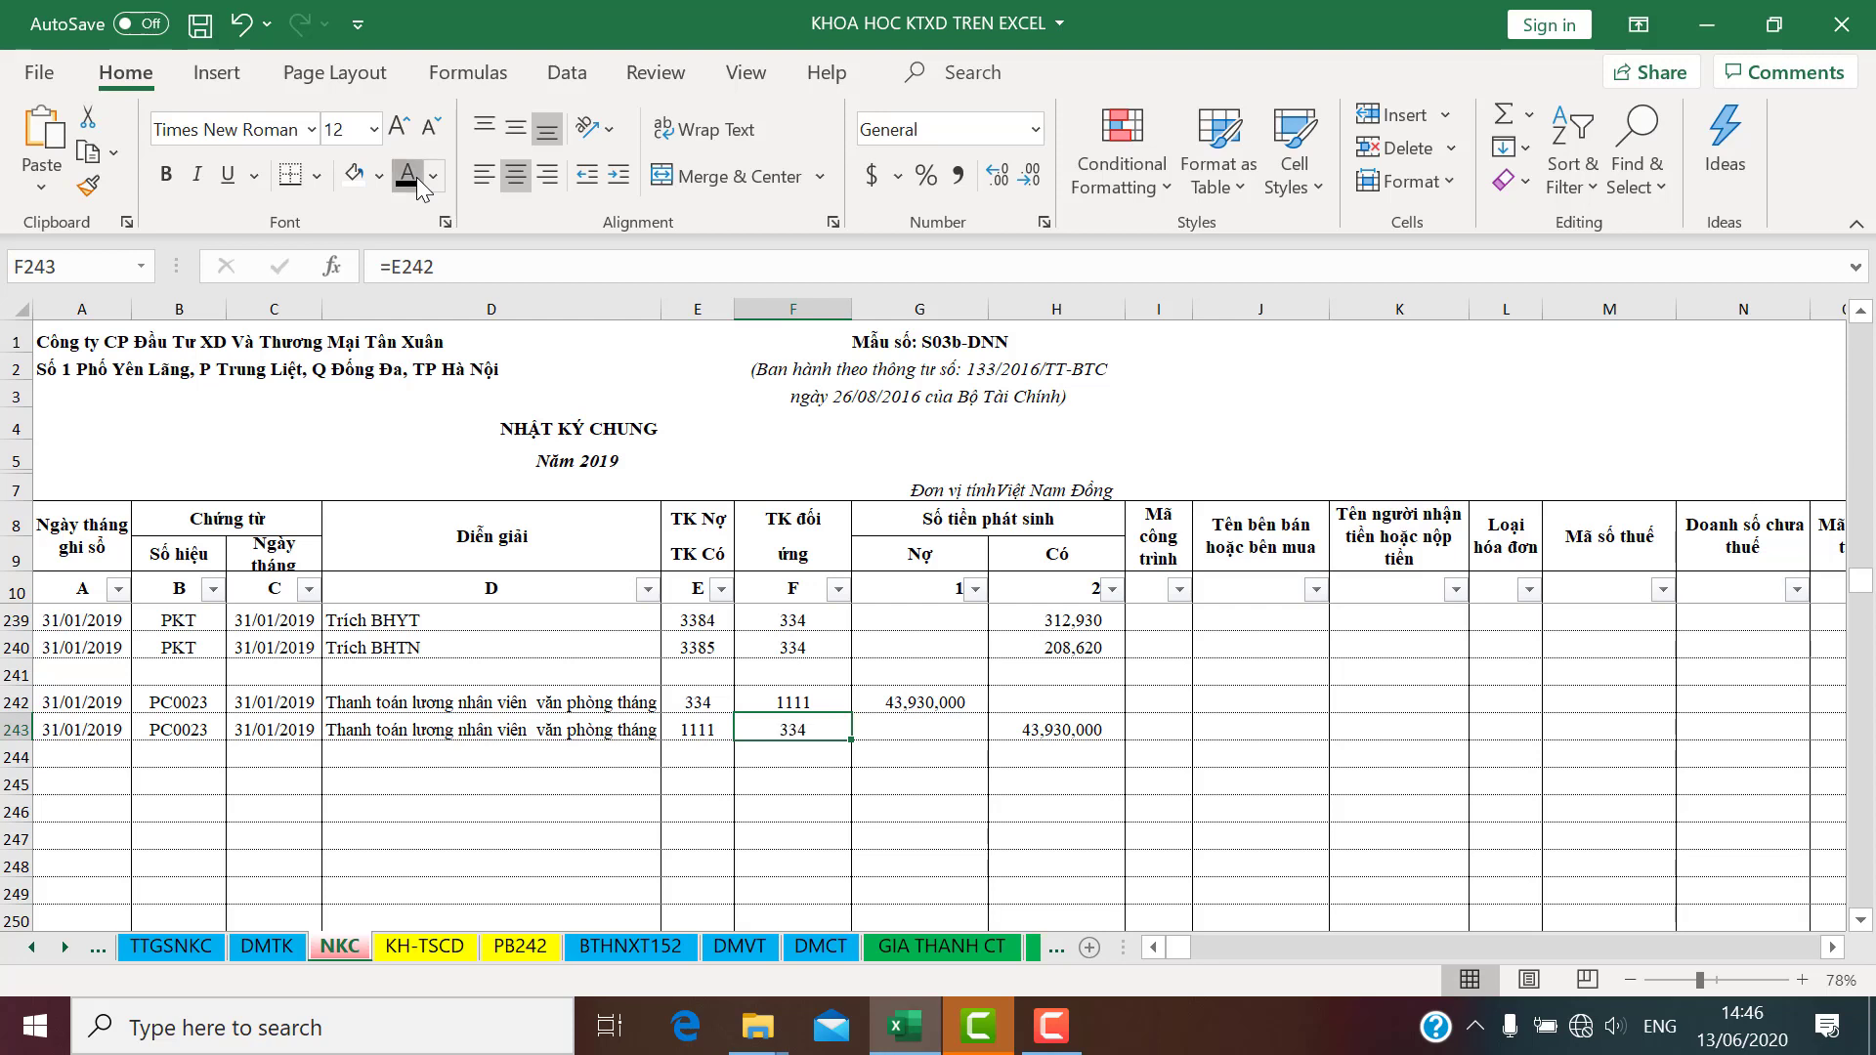